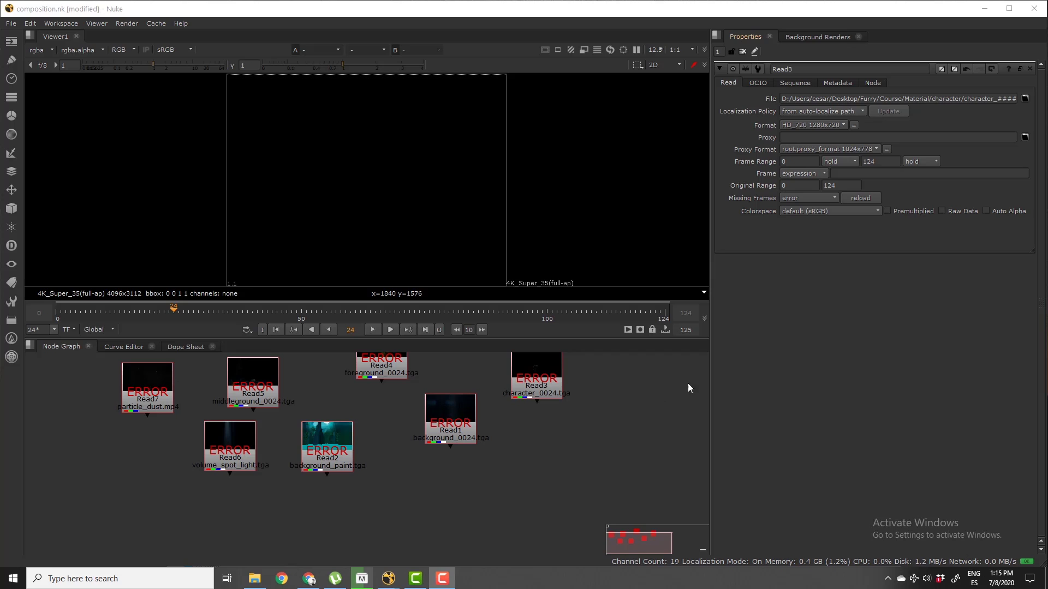
# Check the character Read3 node's file path and shift the middleground Read5 node slightly upward in the node graph
pyautogui.moveTo(431, 457); pyautogui.dragTo(466, 513, button='middle')
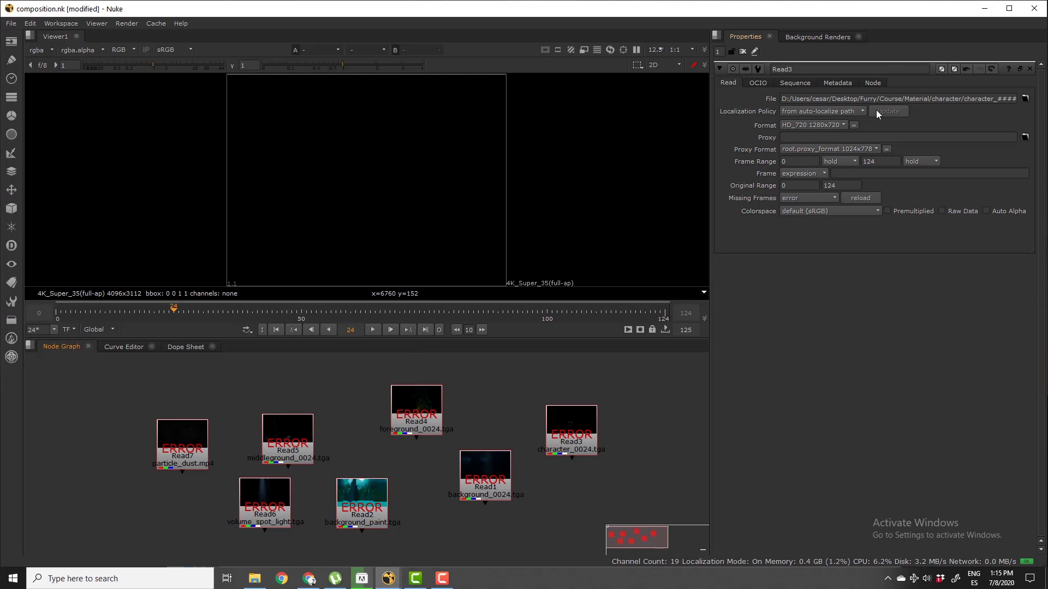
pyautogui.scroll(3, 517, 411)
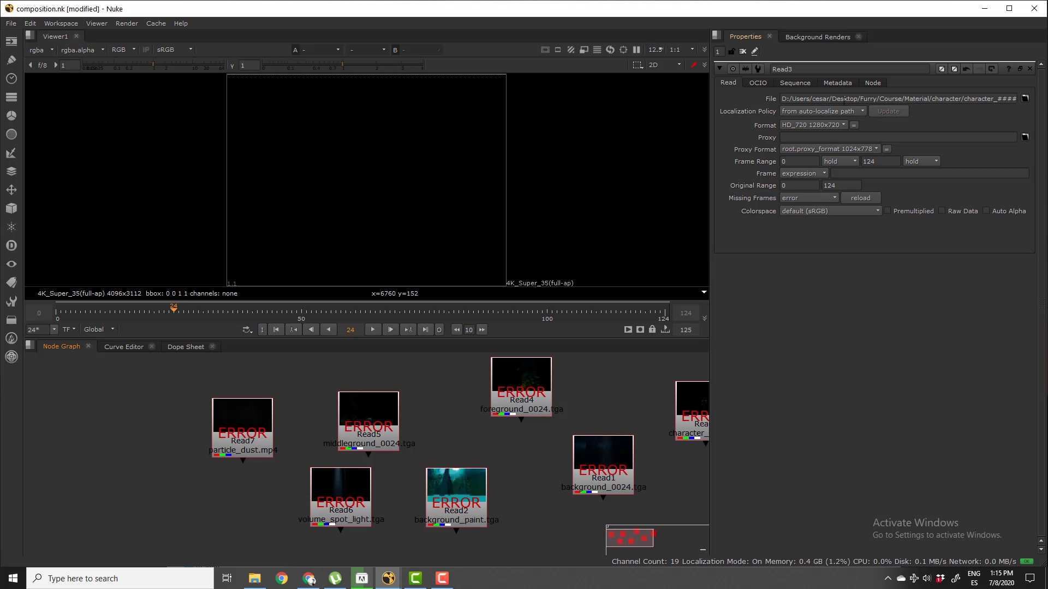
pyautogui.moveTo(843, 99); pyautogui.dragTo(804, 99)
pyautogui.moveTo(713, 99); pyautogui.dragTo(697, 104)
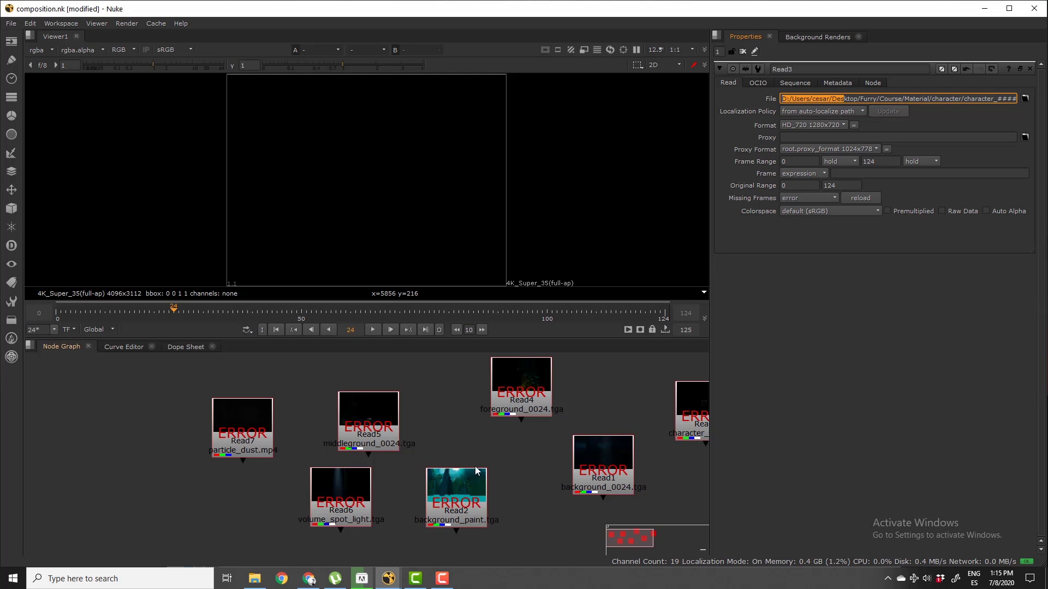
pyautogui.scroll(-4, 444, 486)
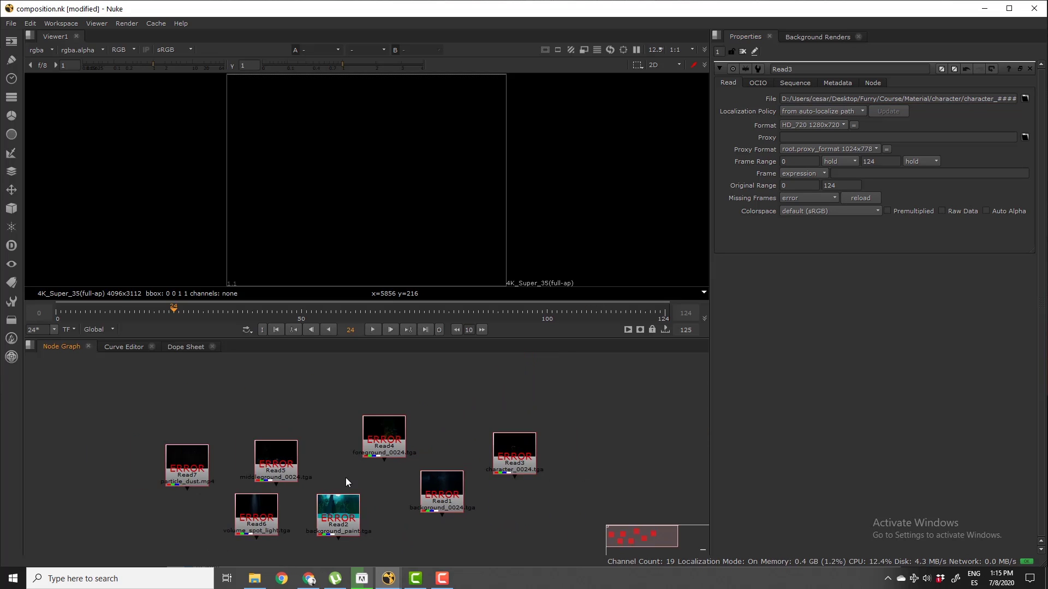
pyautogui.moveTo(282, 466); pyautogui.dragTo(281, 439)
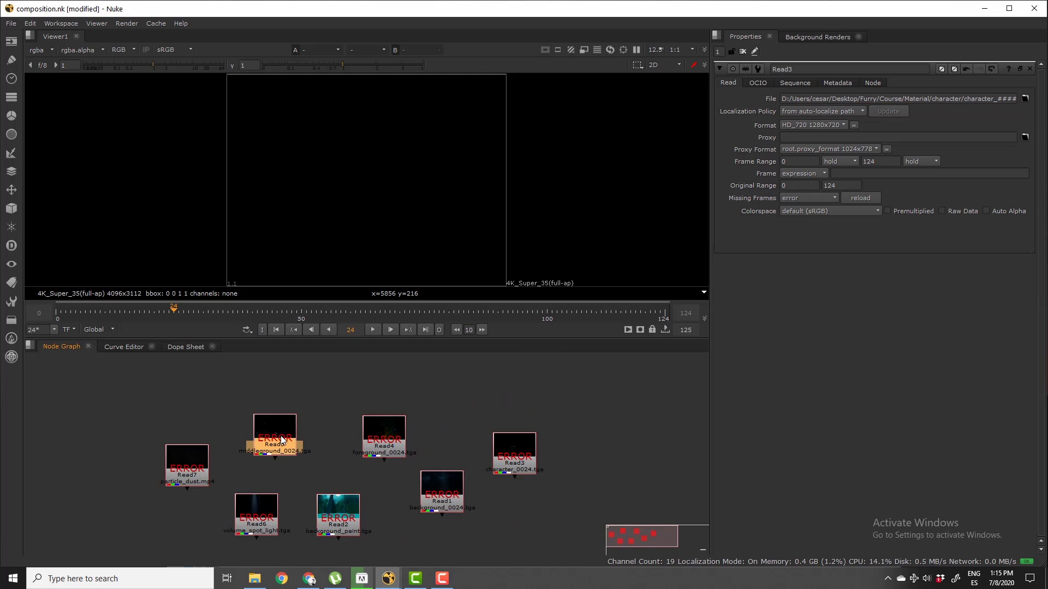
pyautogui.click(330, 469)
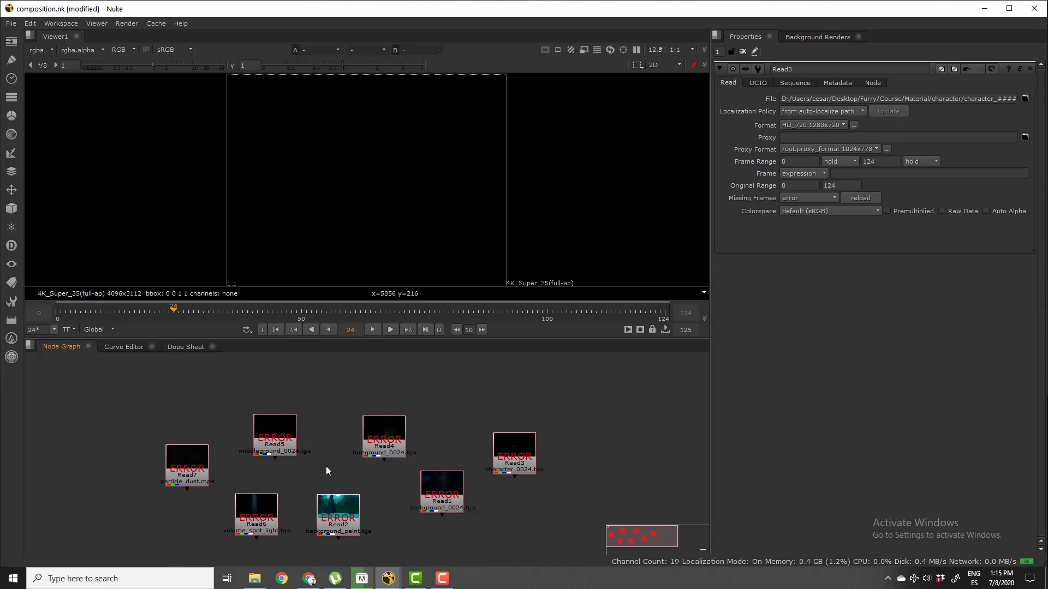
# Open the project settings and set the project directory to the script directory expression
pyautogui.press('s')
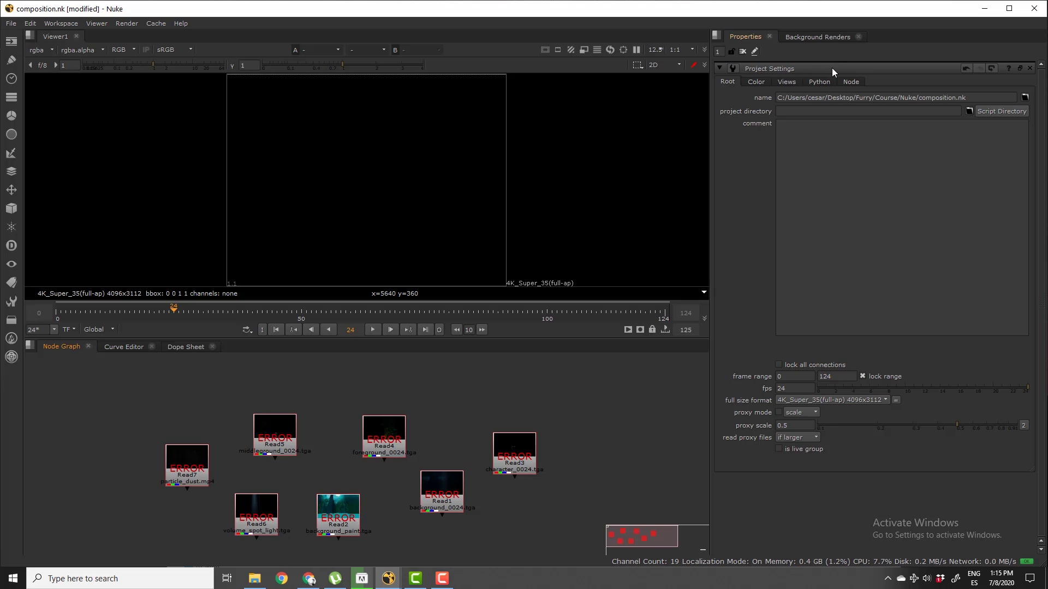
pyautogui.click(995, 112)
pyautogui.tripleClick(901, 113)
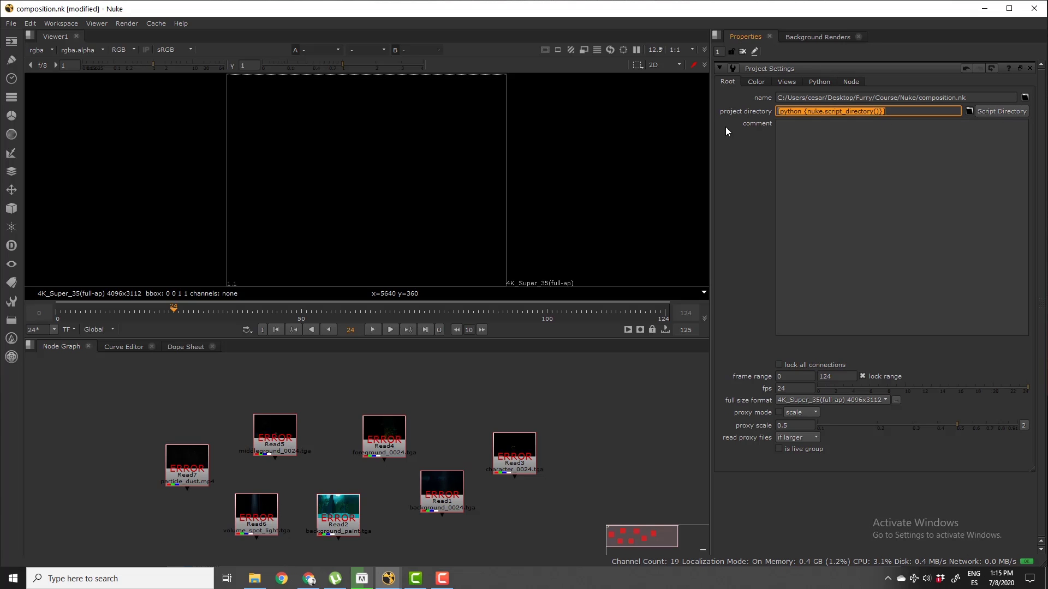
pyautogui.moveTo(873, 111); pyautogui.dragTo(720, 106)
pyautogui.tripleClick(895, 112)
pyautogui.click(827, 112)
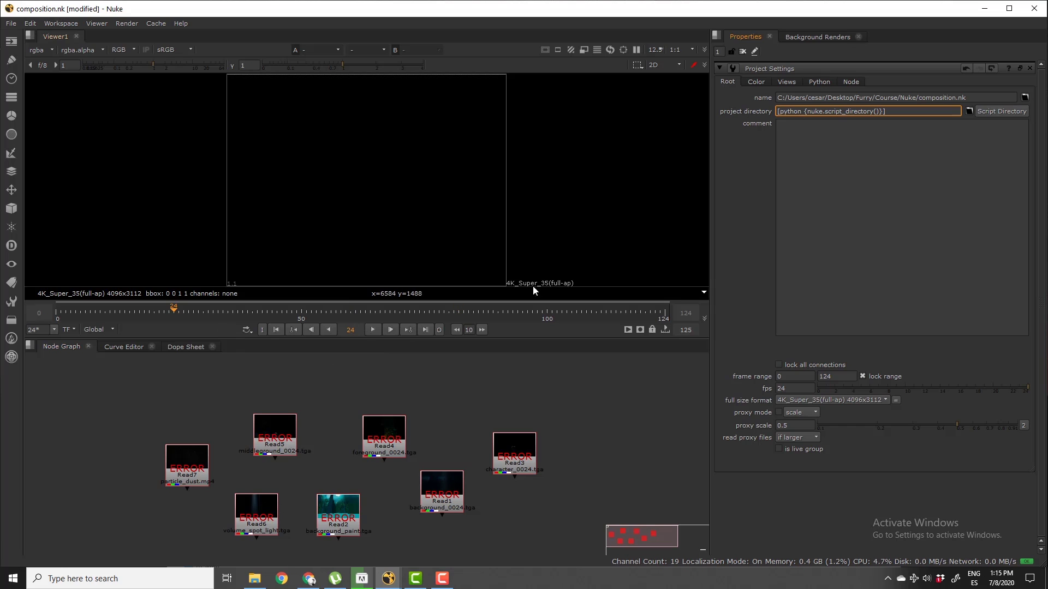
# Open the properties of the particle_dust.mp4 Read7 node and move the node slightly down and left in the graph
pyautogui.scroll(2, 350, 453)
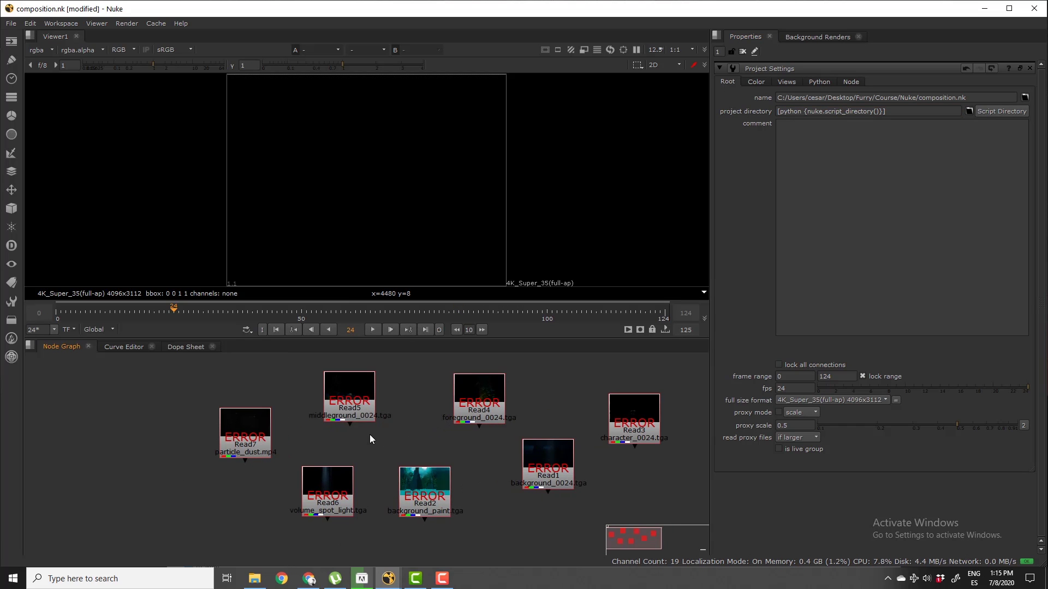
pyautogui.doubleClick(263, 440)
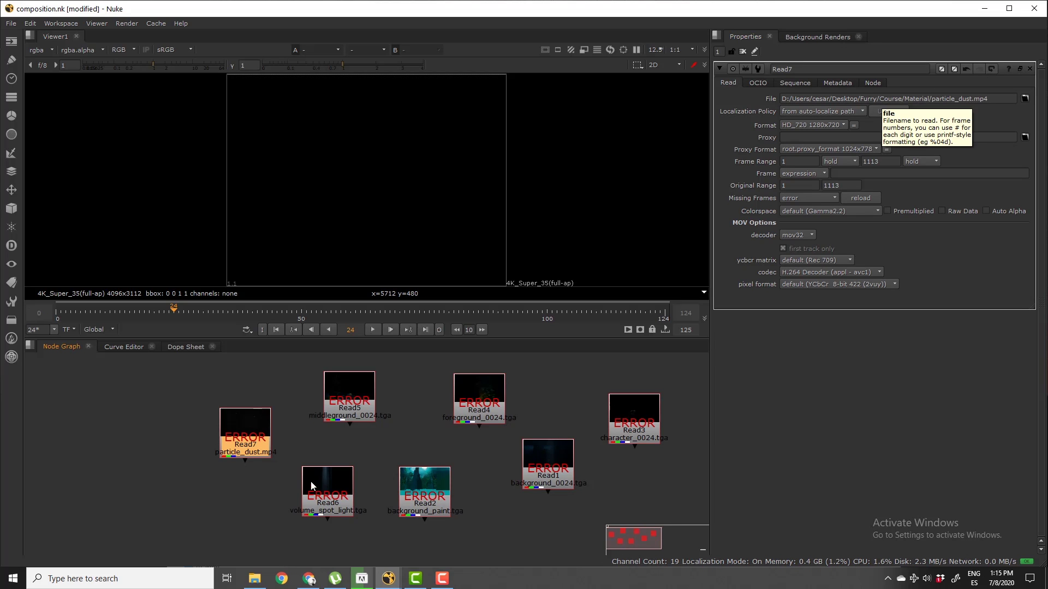
pyautogui.moveTo(245, 432); pyautogui.dragTo(234, 452)
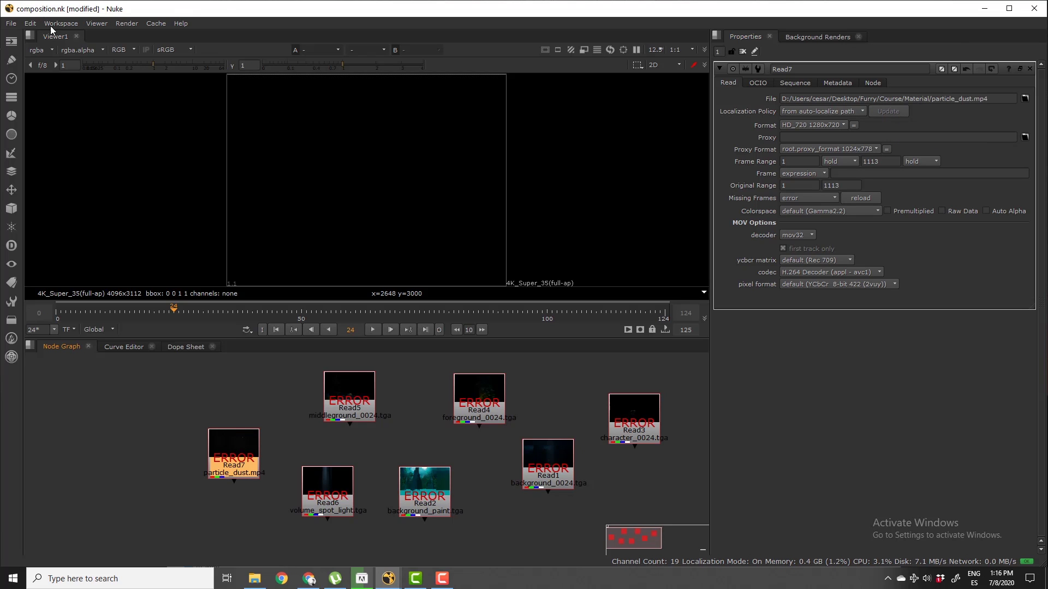
# Switch to File Explorer and examine how the Nuke and Material folders are arranged inside the Course folder
pyautogui.click(254, 578)
pyautogui.moveTo(343, 207); pyautogui.dragTo(517, 192)
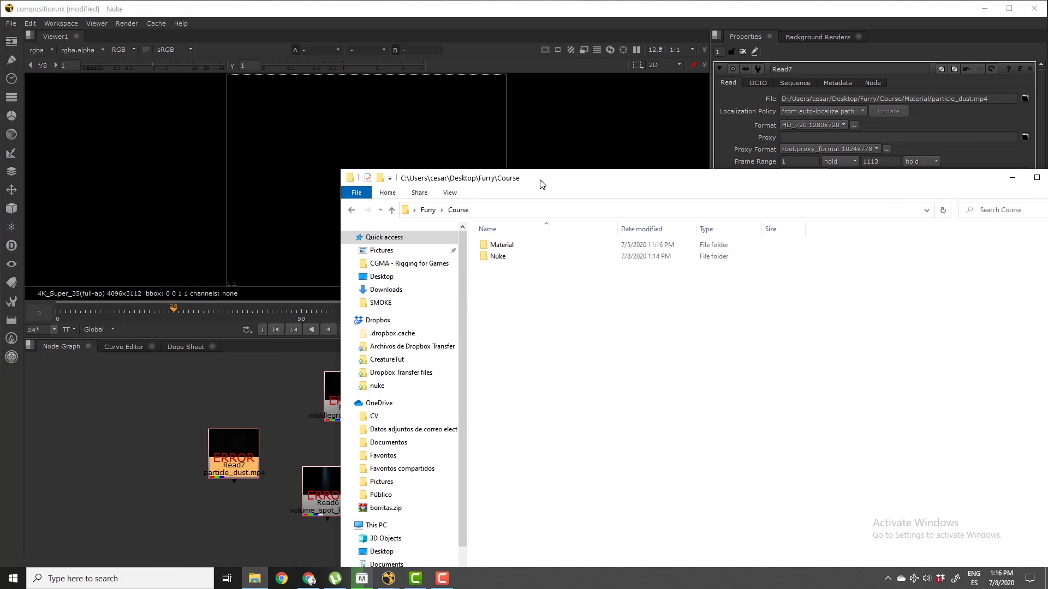
pyautogui.click(500, 257)
pyautogui.doubleClick(502, 261)
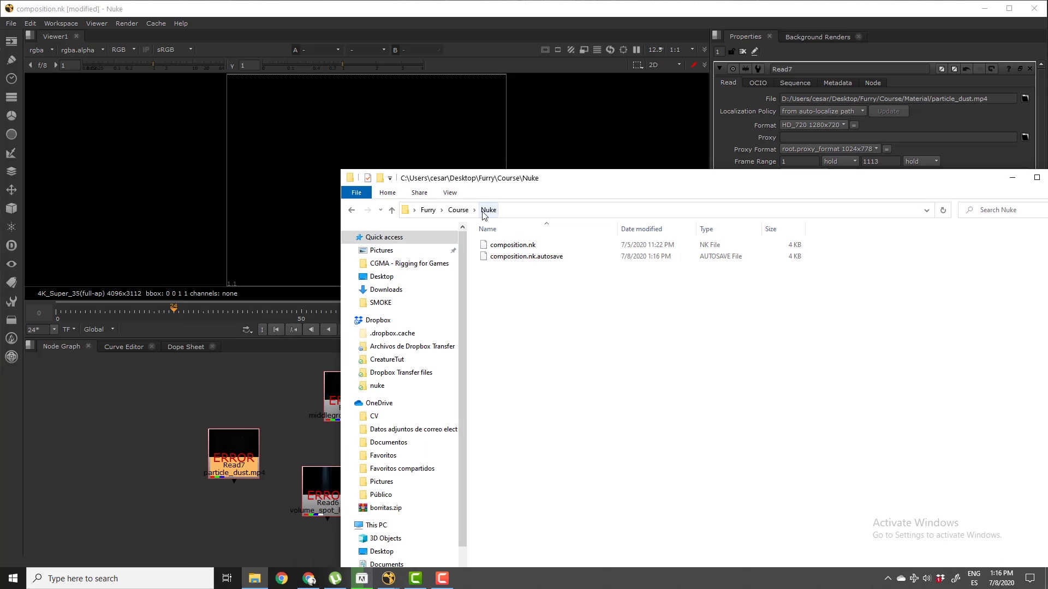
pyautogui.click(458, 210)
pyautogui.doubleClick(519, 261)
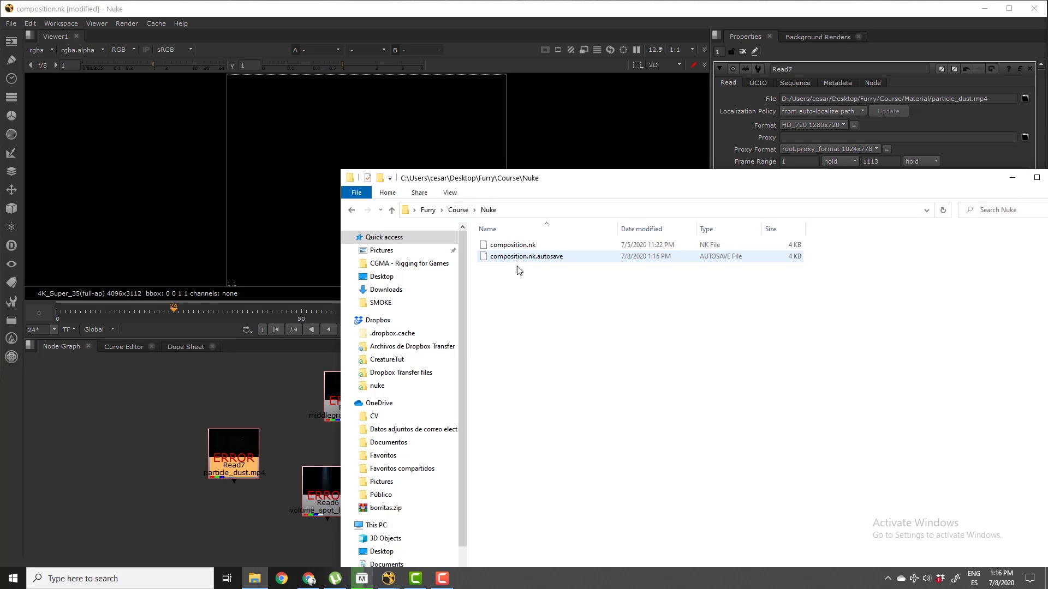
pyautogui.click(461, 211)
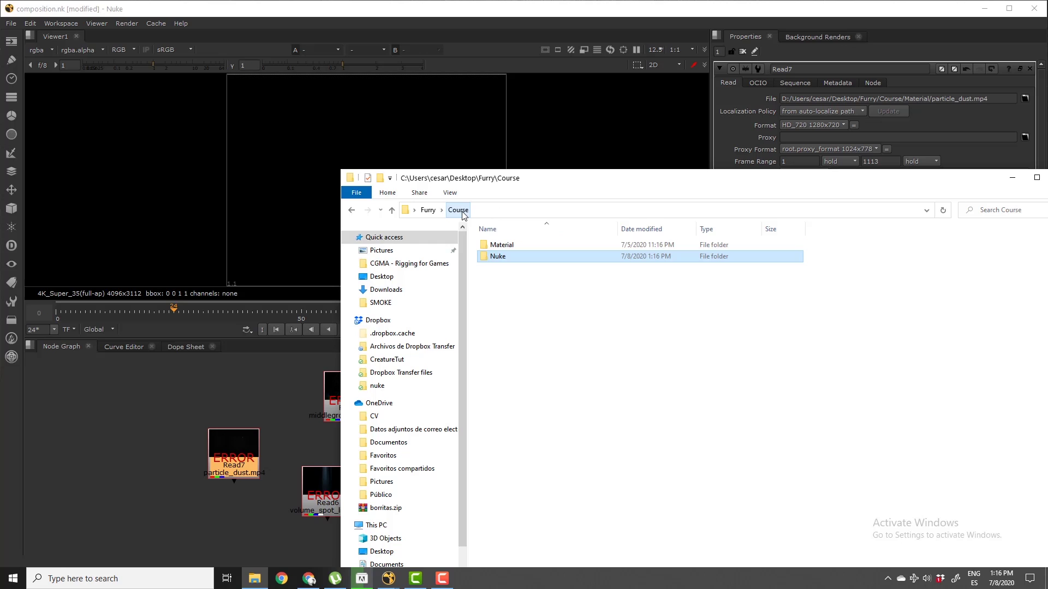
pyautogui.doubleClick(503, 247)
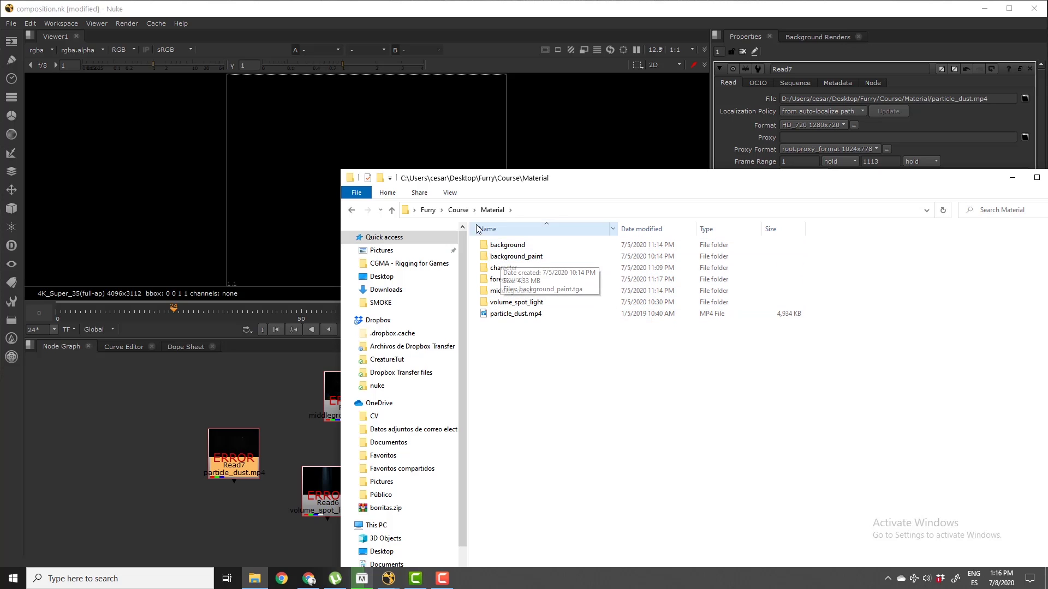
pyautogui.click(458, 210)
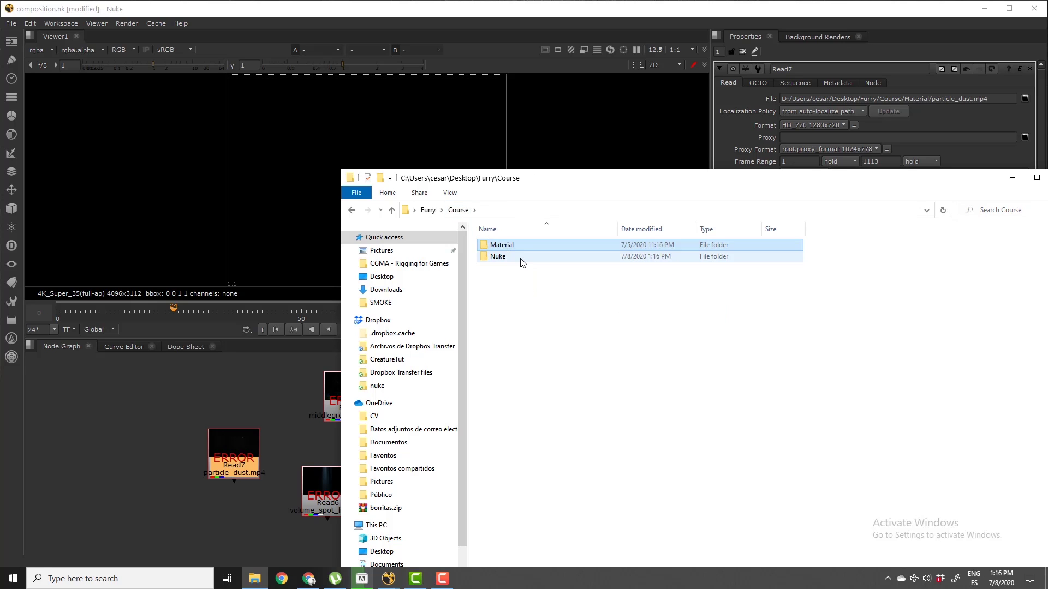
pyautogui.doubleClick(520, 257)
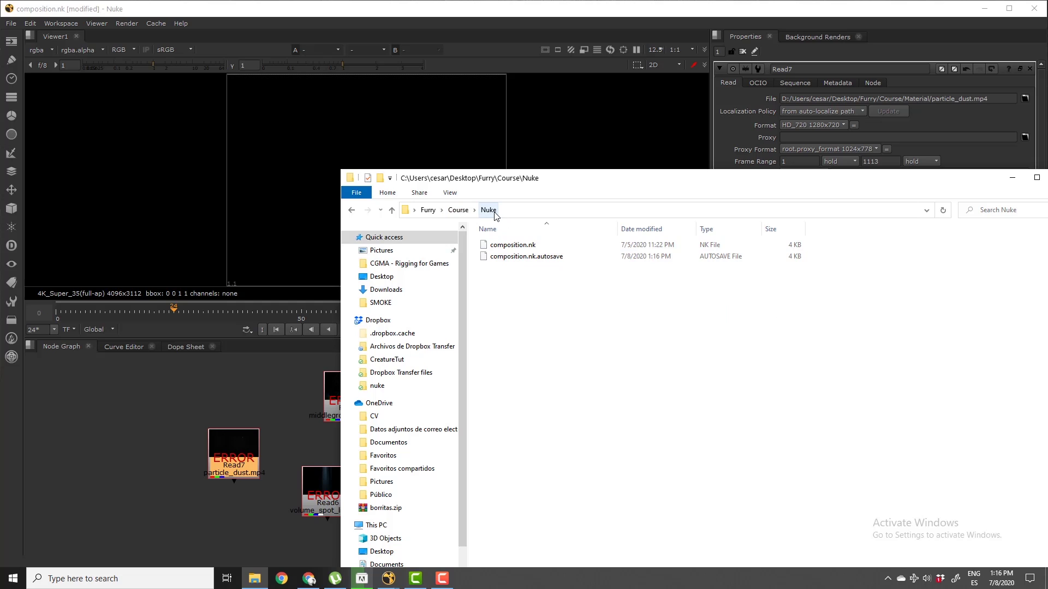
pyautogui.click(458, 211)
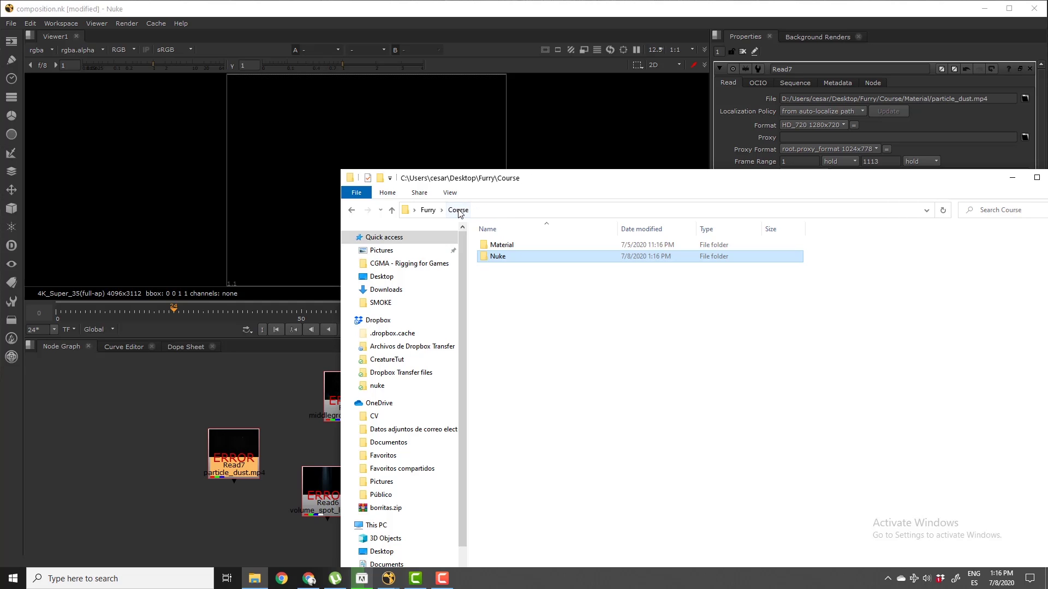
pyautogui.click(496, 248)
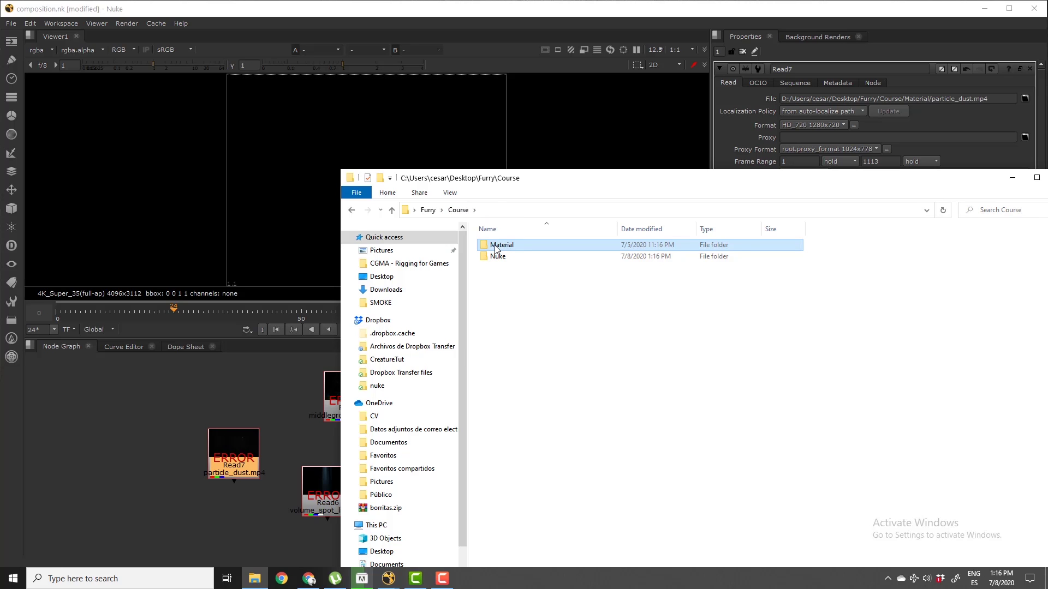
pyautogui.doubleClick(496, 246)
# Switch back to Nuke and make Read7's file path relative: ../Material/particle_dust.mp4
pyautogui.click(247, 434)
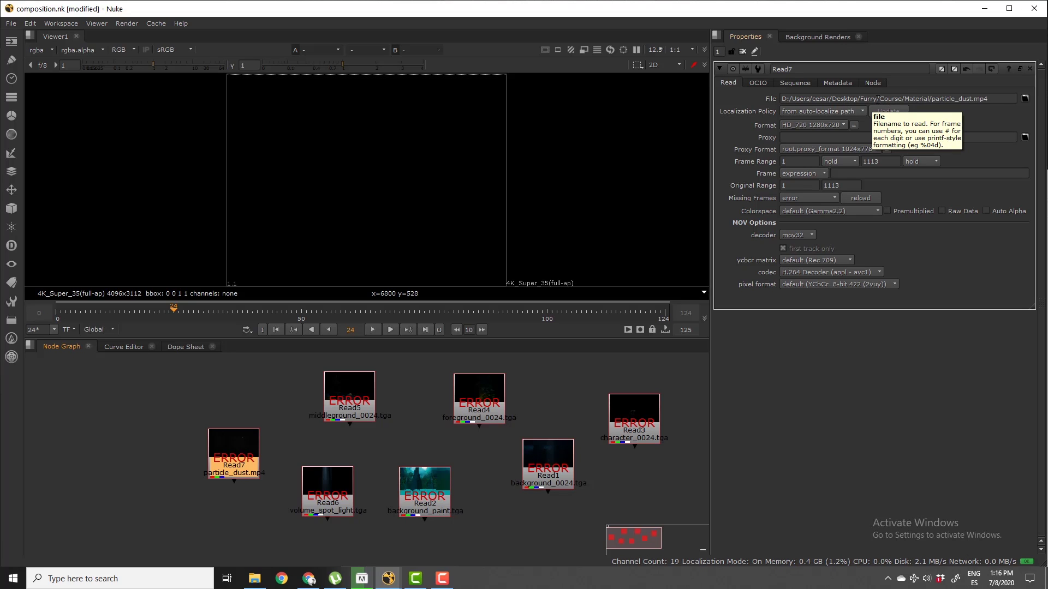
pyautogui.moveTo(903, 98); pyautogui.dragTo(712, 114)
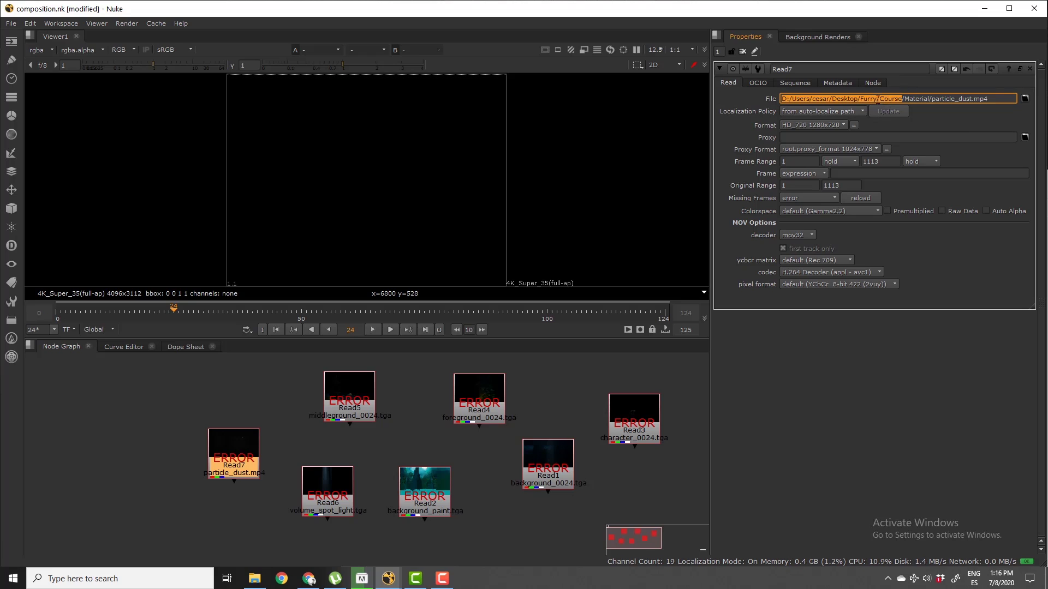
pyautogui.write('..')
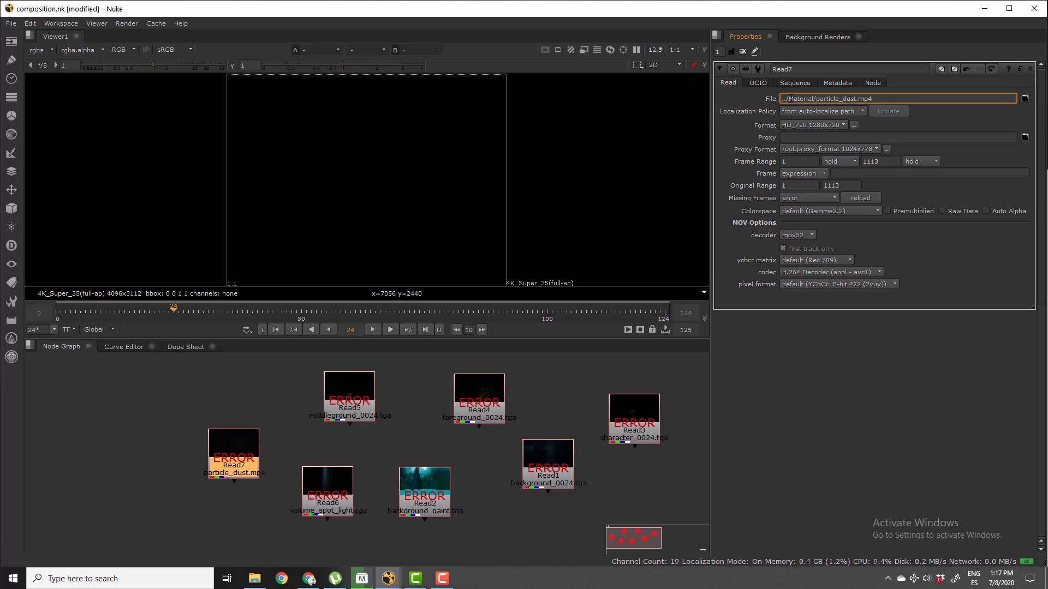
pyautogui.moveTo(788, 99); pyautogui.dragTo(877, 102)
pyautogui.click(786, 100)
pyautogui.moveTo(789, 98); pyautogui.dragTo(905, 109)
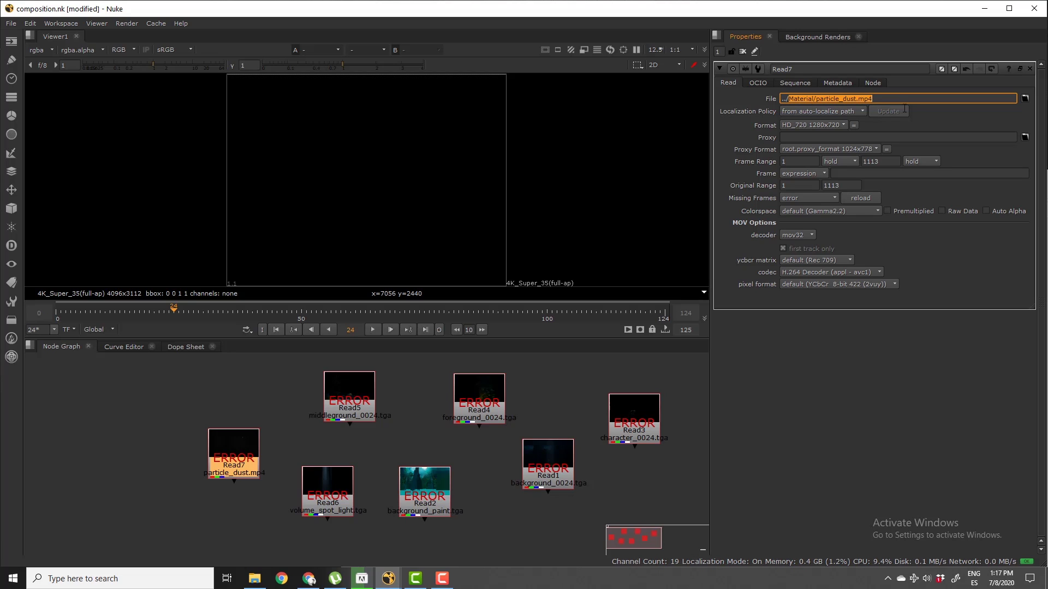
pyautogui.click(788, 99)
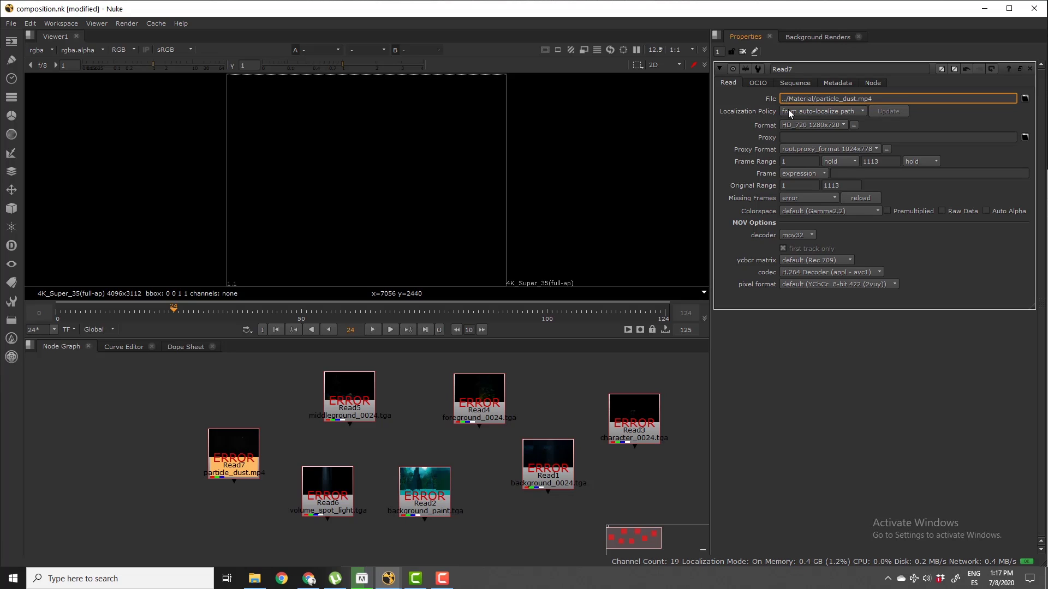
# View Read7 in the viewer, temporarily raising the gain to 13.5 to inspect the dust, and reset the gain to 1
pyautogui.click(242, 434)
pyautogui.press('1')
pyautogui.click(203, 64)
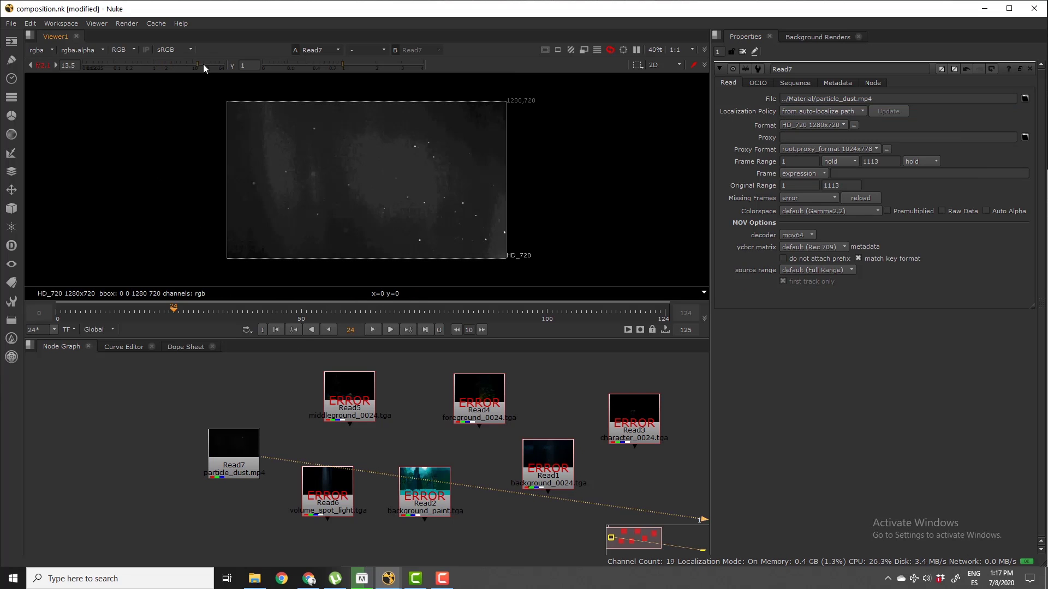
pyautogui.click(185, 65)
pyautogui.click(41, 67)
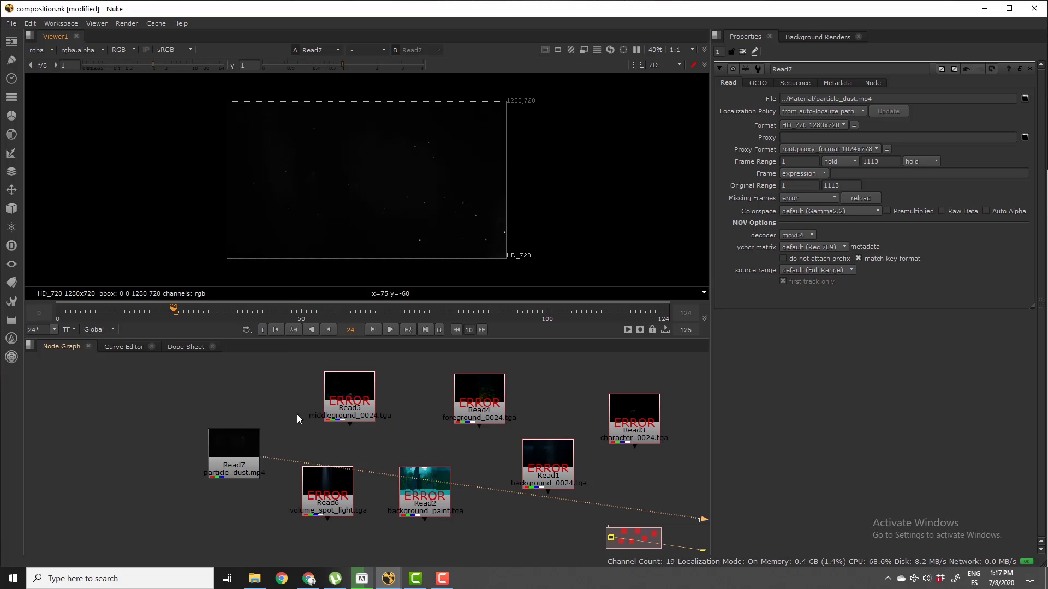
# Set the middleground Read5 node's file path to ../Material/middleground/middleground_####.tga and display the node in the viewer
pyautogui.click(245, 445)
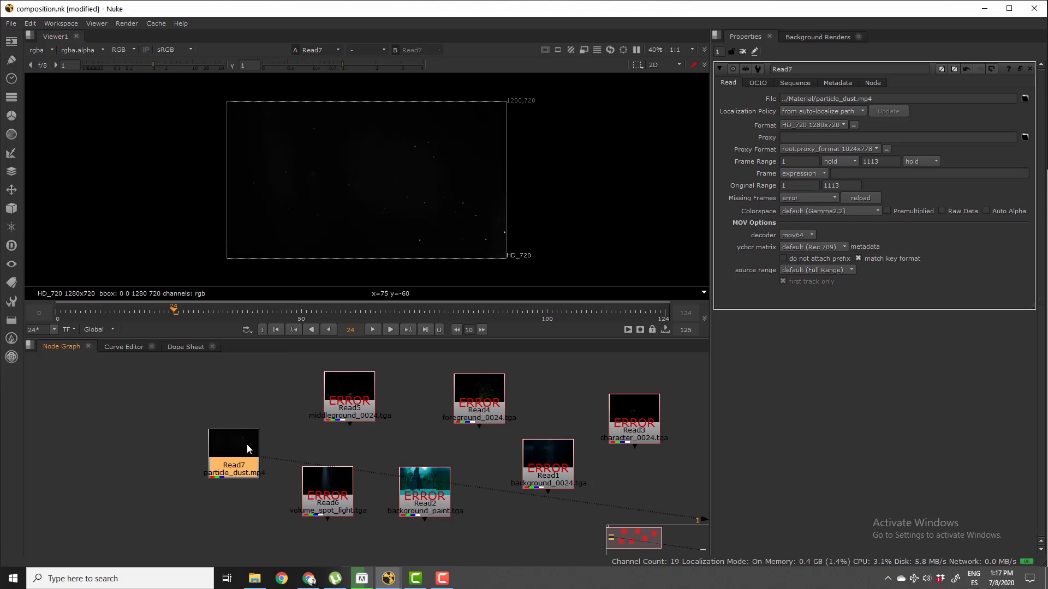
pyautogui.doubleClick(784, 98)
pyautogui.hotkey('ctrl', 'c')
pyautogui.click(346, 413)
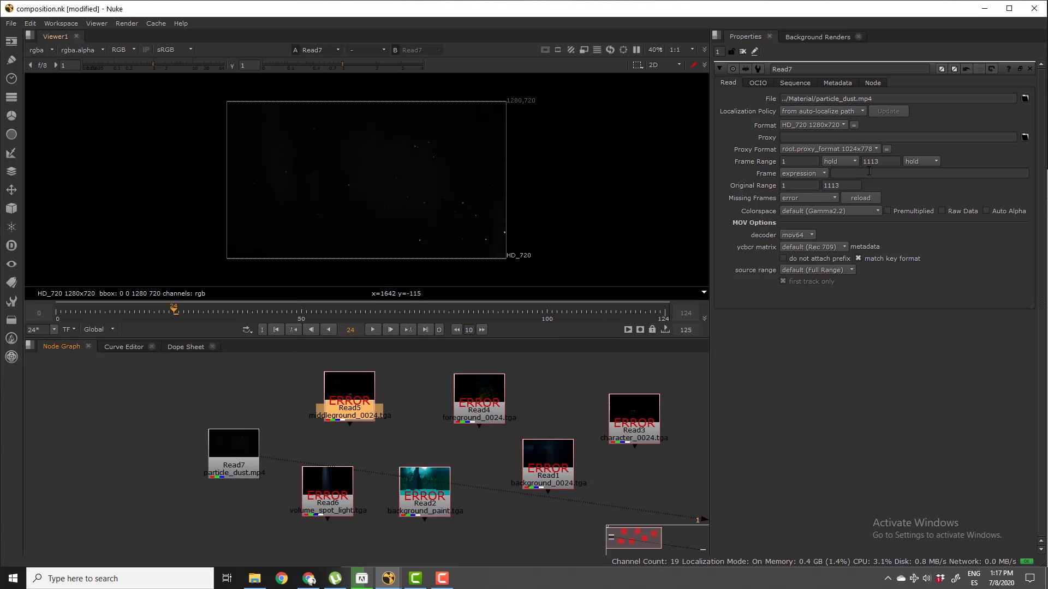
pyautogui.doubleClick(366, 403)
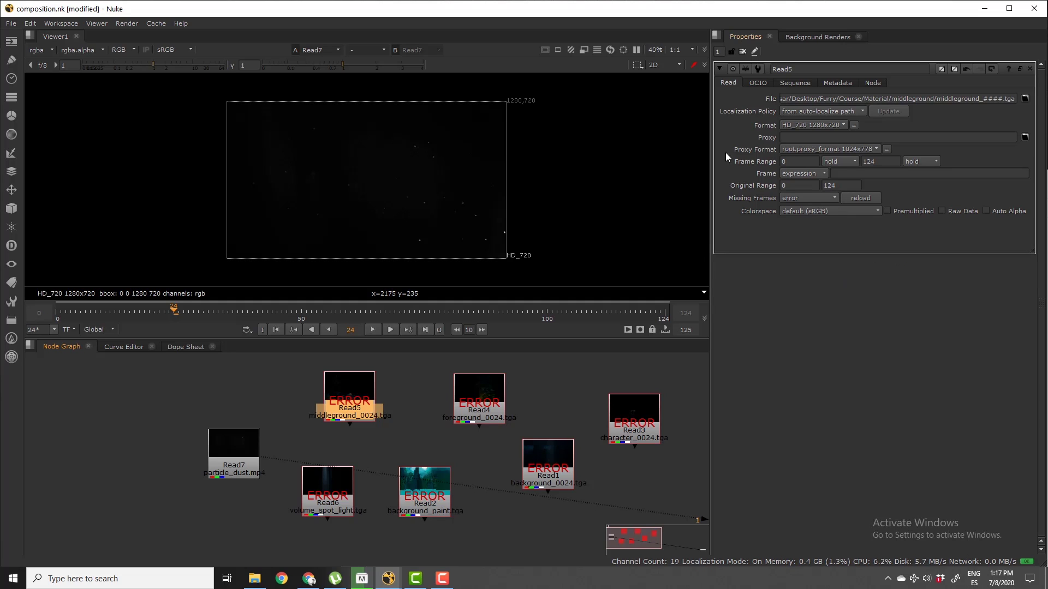
pyautogui.click(858, 99)
pyautogui.moveTo(863, 98); pyautogui.dragTo(780, 99)
pyautogui.write('../')
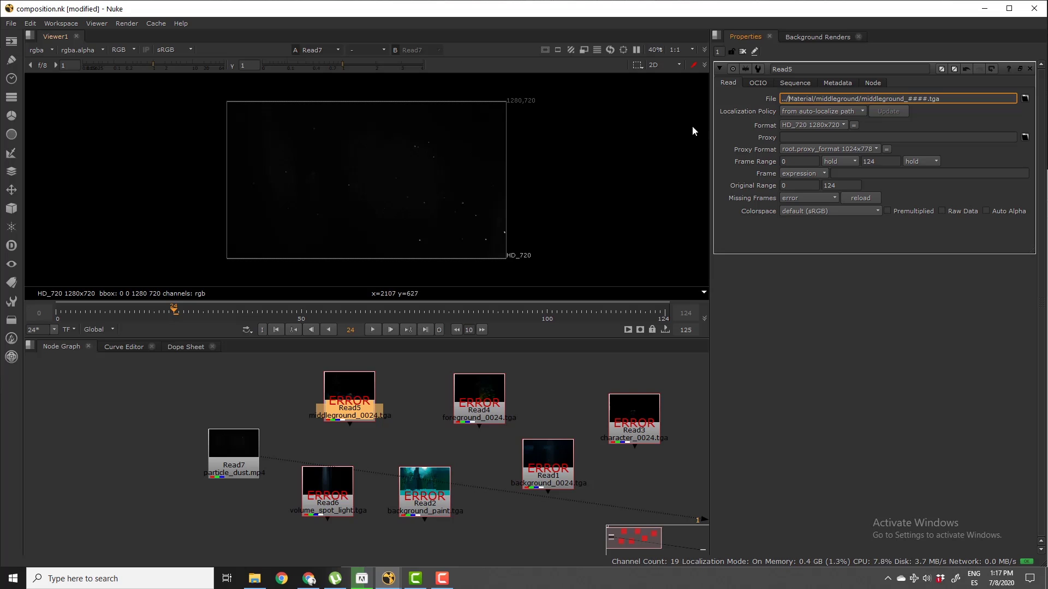
pyautogui.click(350, 401)
pyautogui.press('1')
# Raise the viewer gain to 13.5, display Read4, and set its file path to ../Material/foreground/foreground_####.tga
pyautogui.doubleClick(479, 392)
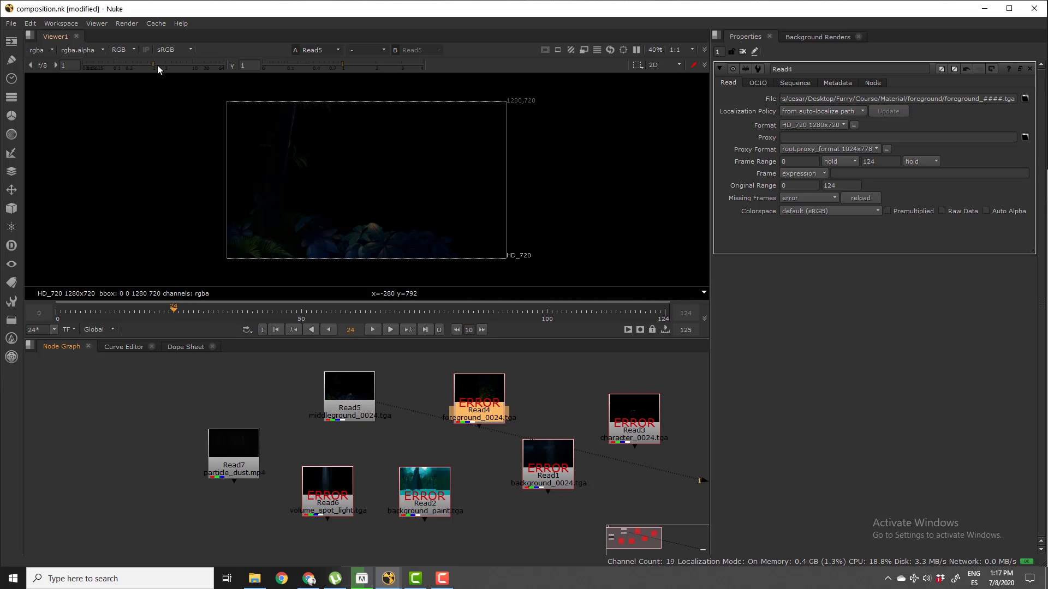
pyautogui.moveTo(156, 63); pyautogui.dragTo(197, 63)
pyautogui.press('2')
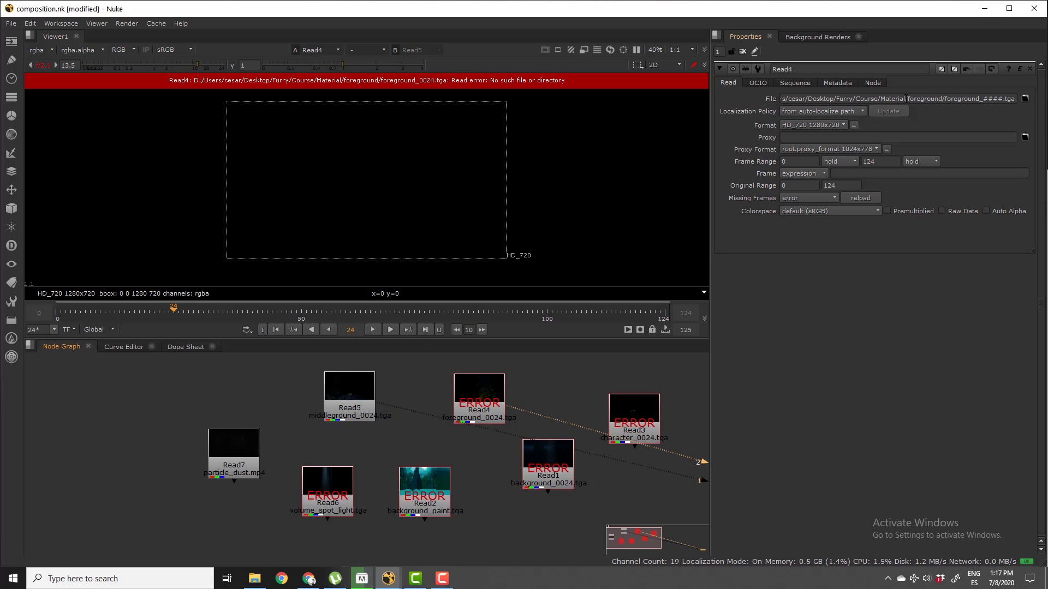
pyautogui.moveTo(879, 98); pyautogui.dragTo(780, 99)
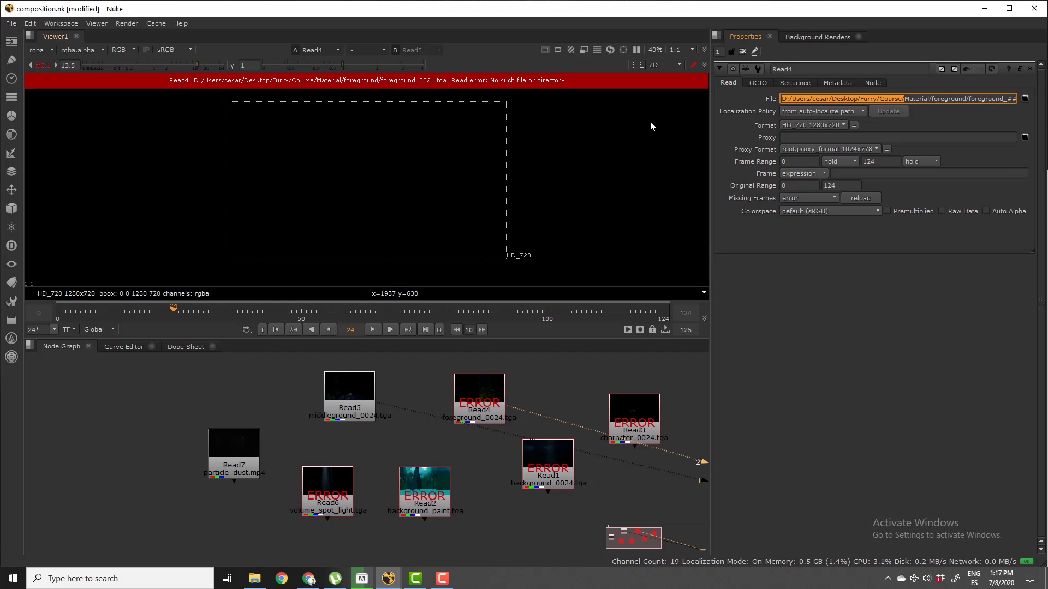
pyautogui.write('..')
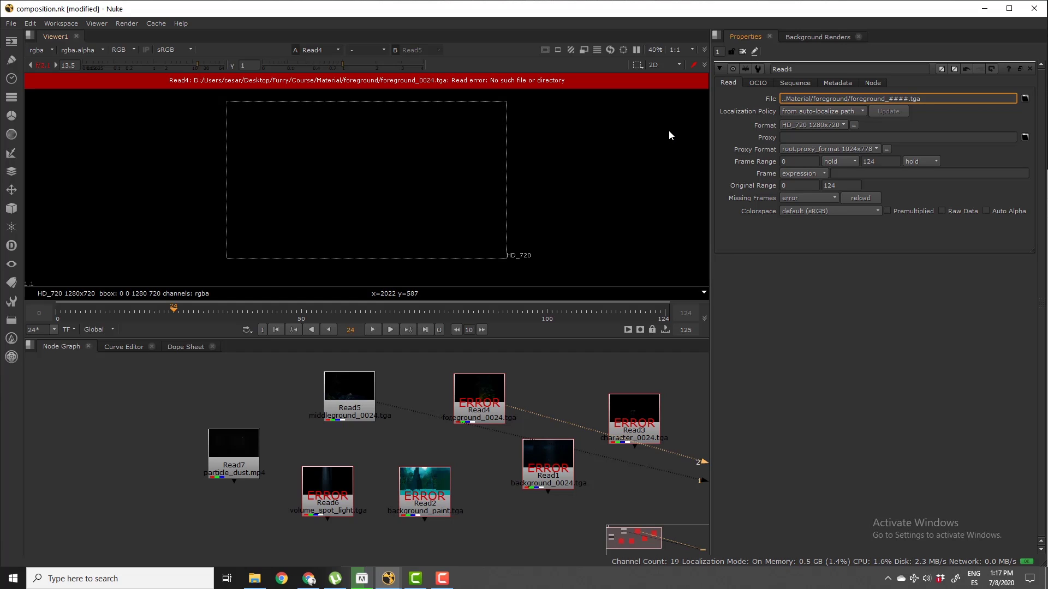
pyautogui.write('/')
pyautogui.press('Return')
# Set Read6's file path to ../Material/volume_spot_light/volume_spot_light.tga and display the node in the viewer
pyautogui.moveTo(437, 470); pyautogui.dragTo(435, 421, button='middle')
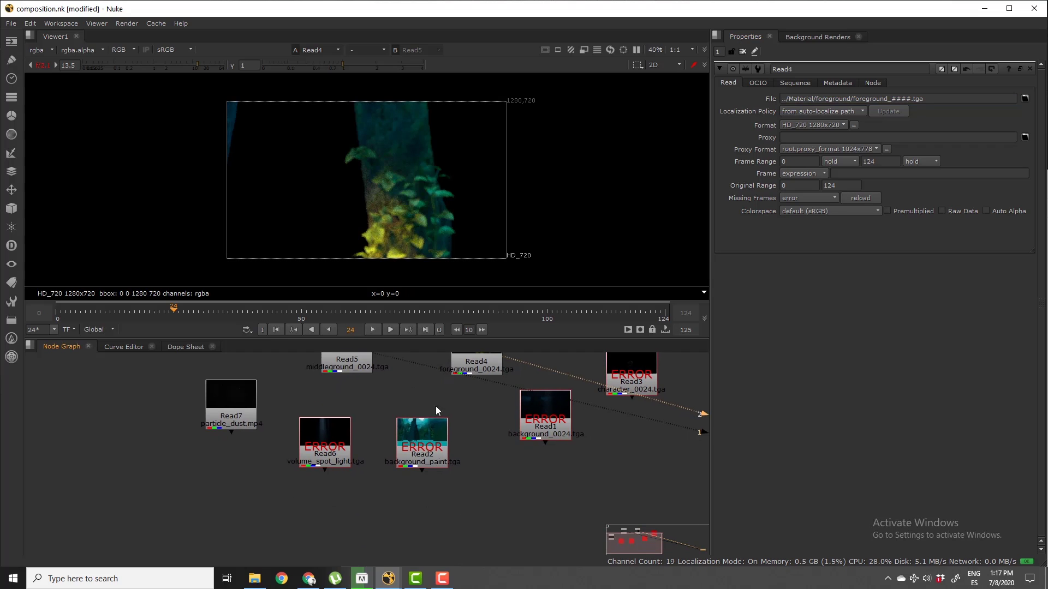
pyautogui.click(464, 371)
pyautogui.click(339, 428)
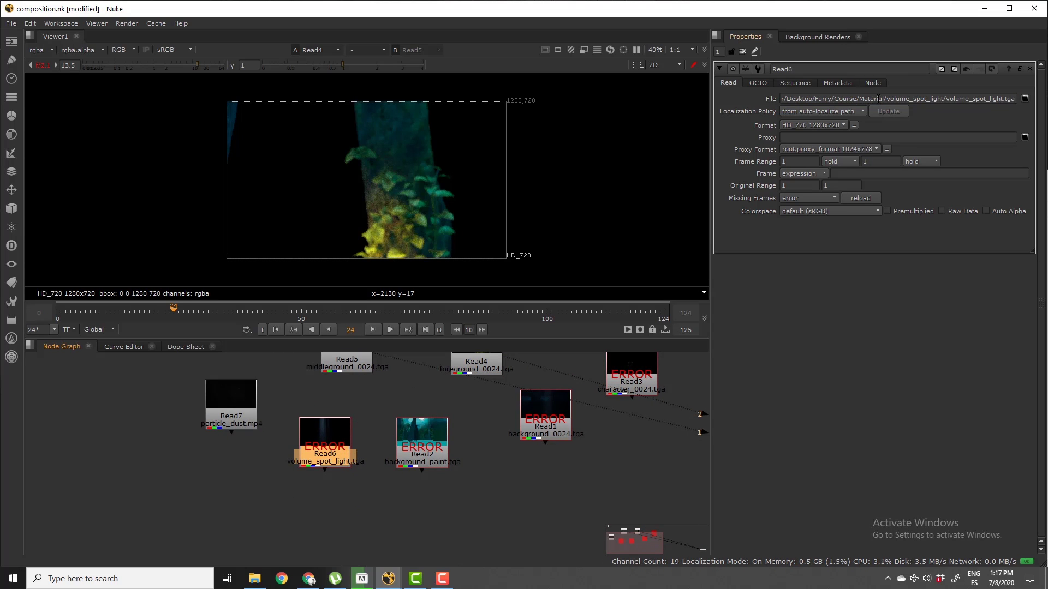
pyautogui.click(786, 99)
pyautogui.moveTo(781, 99); pyautogui.dragTo(901, 99)
pyautogui.write('..')
pyautogui.press('Return')
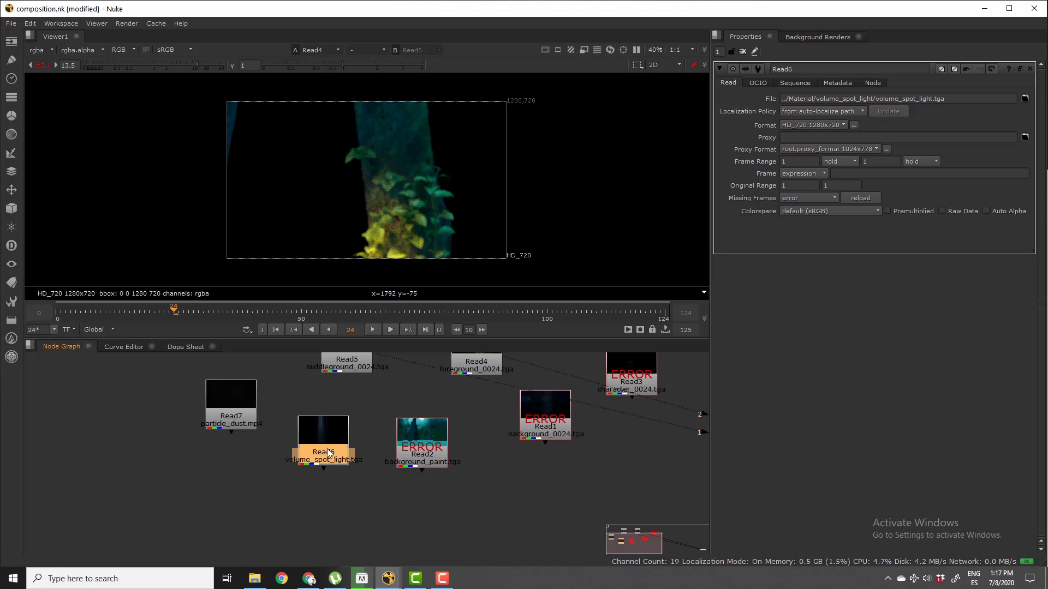
pyautogui.press('1')
# Display Read2 in the viewer and set its file path to ../Material/background_paint/background_paint.tga
pyautogui.moveTo(396, 457); pyautogui.dragTo(350, 450, button='middle')
pyautogui.click(384, 438)
pyautogui.doubleClick(385, 438)
pyautogui.press('1')
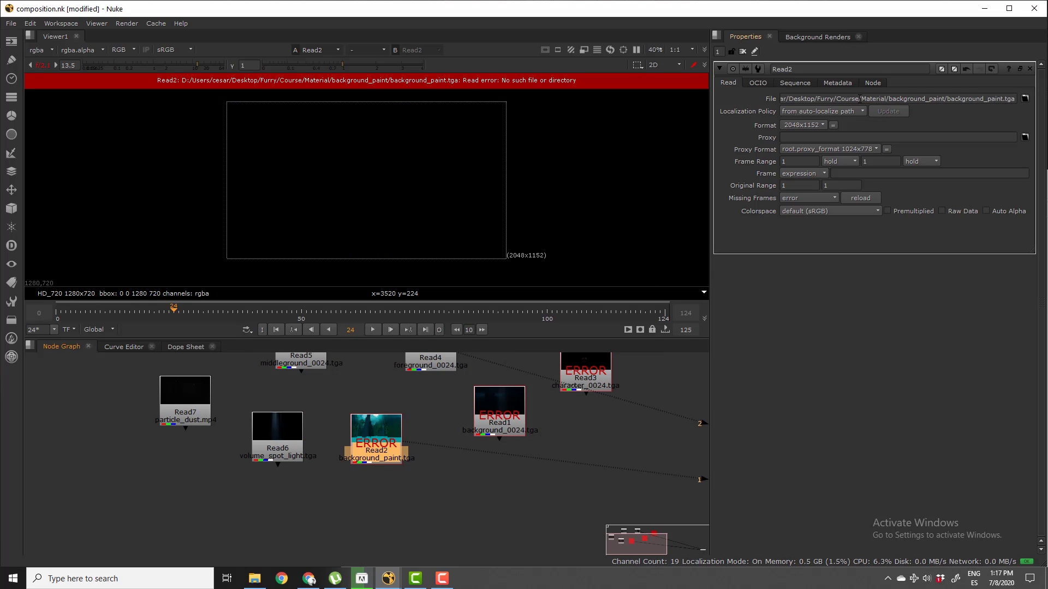
pyautogui.moveTo(865, 99); pyautogui.dragTo(782, 98)
pyautogui.hotkey('ctrl', 'v')
pyautogui.press('Return')
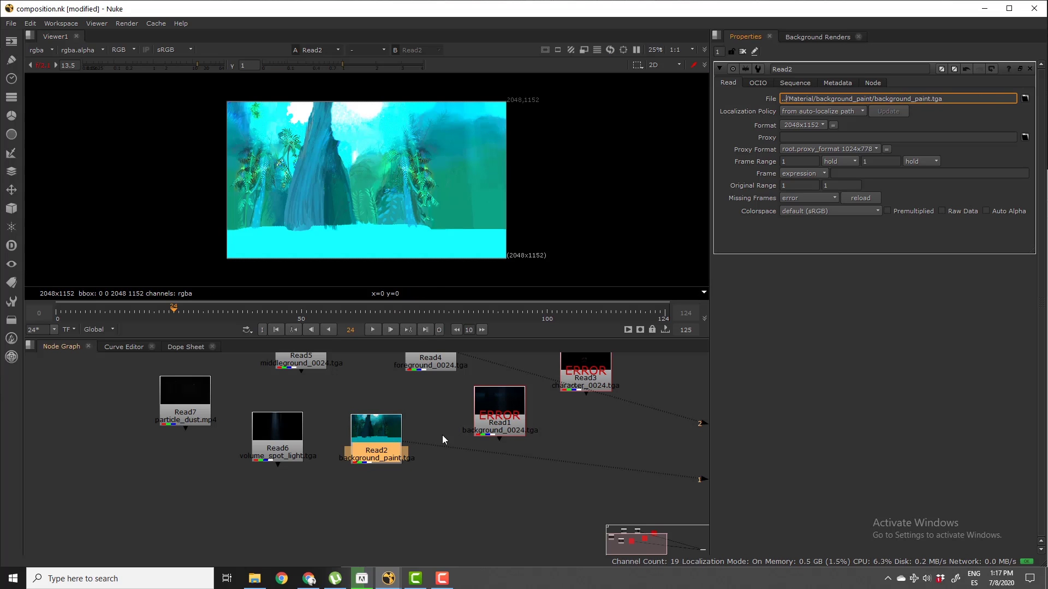
# Set Read1's file path to ../Material/background/background_####.tga and display the node in the viewer
pyautogui.doubleClick(481, 404)
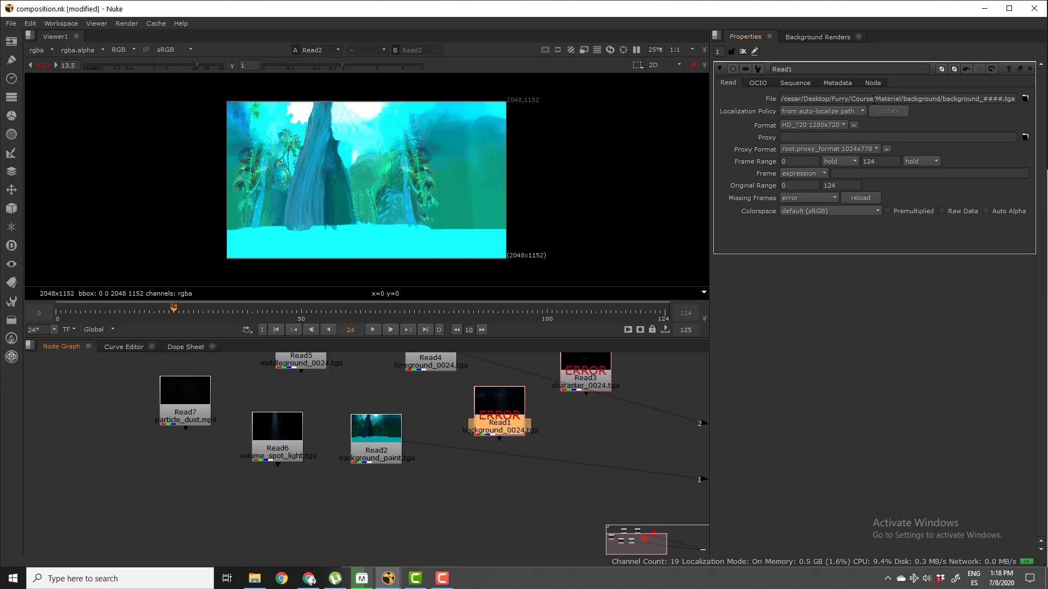
pyautogui.moveTo(875, 99); pyautogui.dragTo(782, 99)
pyautogui.hotkey('ctrl', 'v')
pyautogui.press('Return')
pyautogui.press('1')
# Set the character Read3 node's file path to ../Material/character/character_####.tga
pyautogui.moveTo(610, 367); pyautogui.dragTo(490, 421, button='middle')
pyautogui.doubleClick(489, 422)
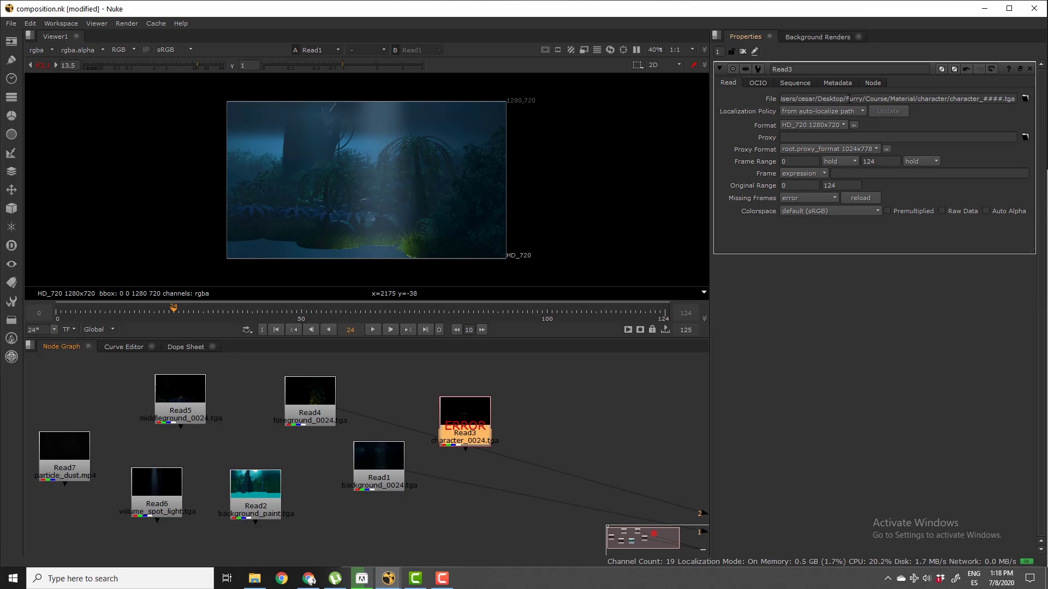
pyautogui.moveTo(886, 99); pyautogui.dragTo(782, 99)
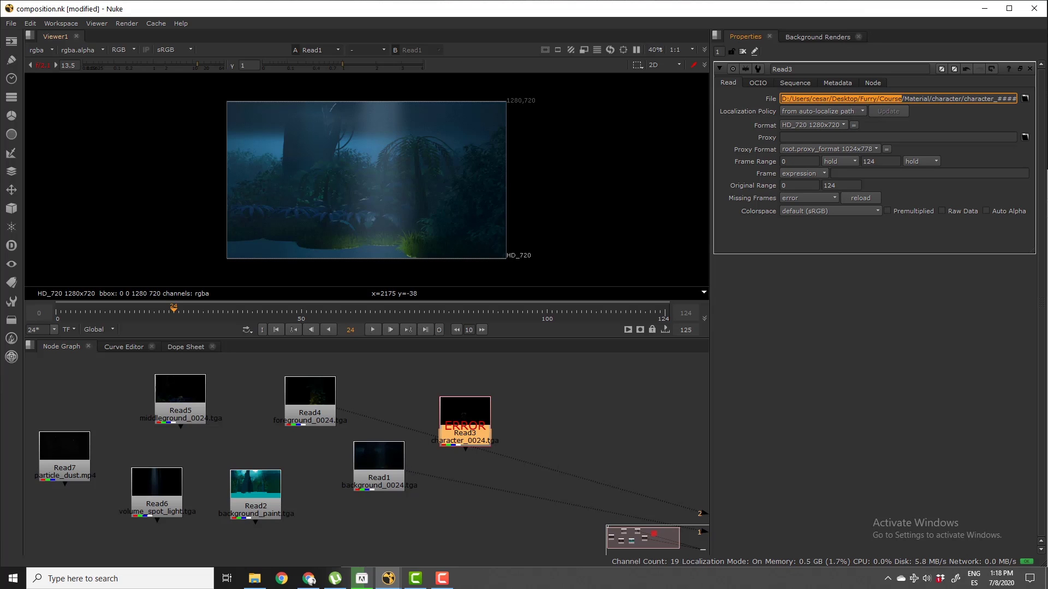
pyautogui.write('..')
pyautogui.press('Return')
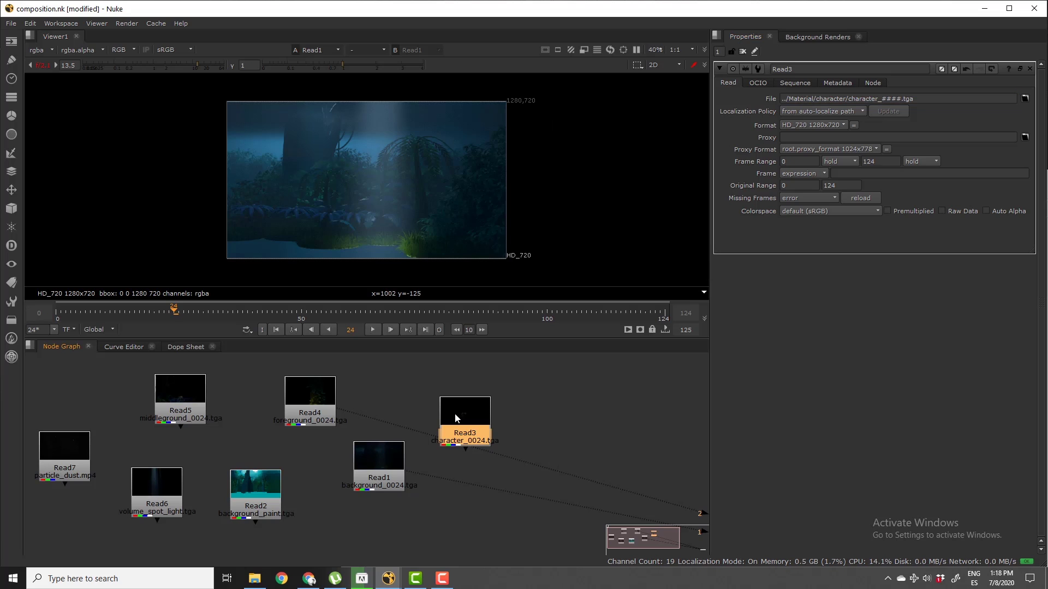
# Display Read3 in the viewer, preview the character at other frames, and return to frame 24
pyautogui.press('1')
pyautogui.click(373, 318)
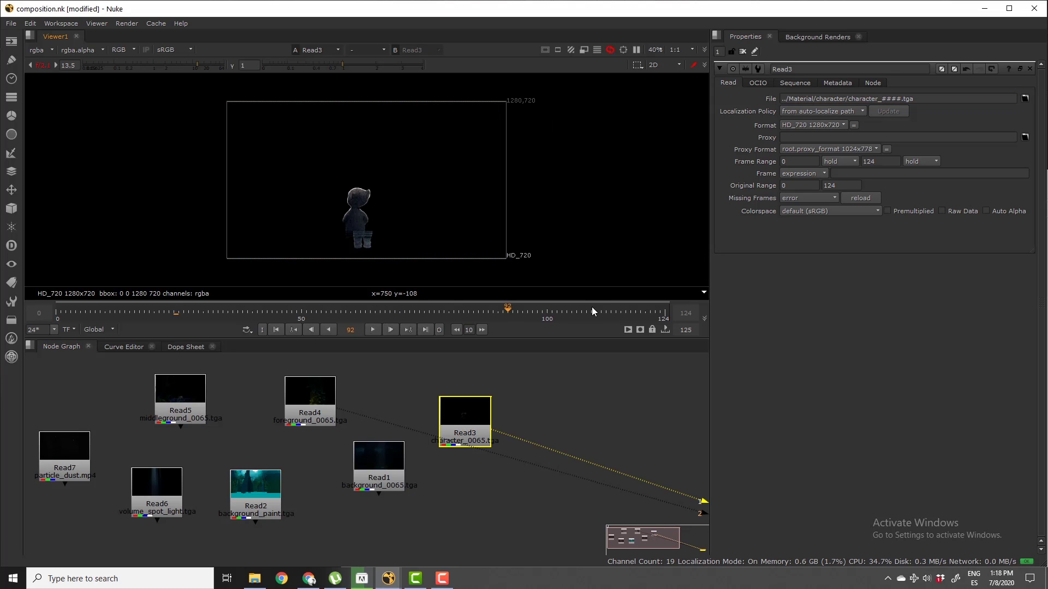
pyautogui.click(175, 312)
pyautogui.moveTo(233, 420); pyautogui.dragTo(325, 405, button='middle')
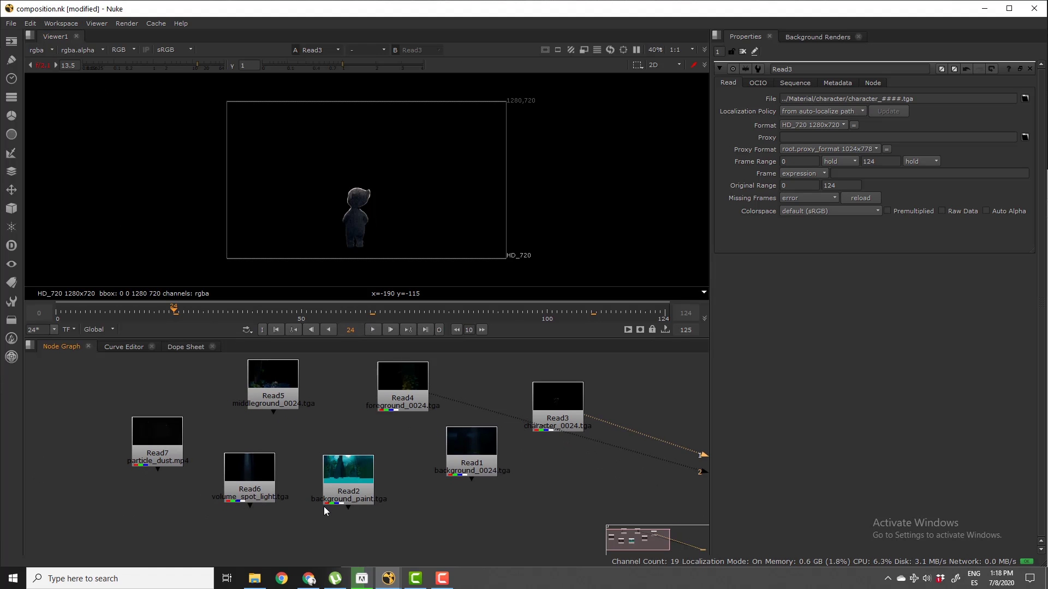
# Switch to File Explorer, go up to the Course folder and examine where the Material and Nuke folders sit
pyautogui.moveTo(254, 578)
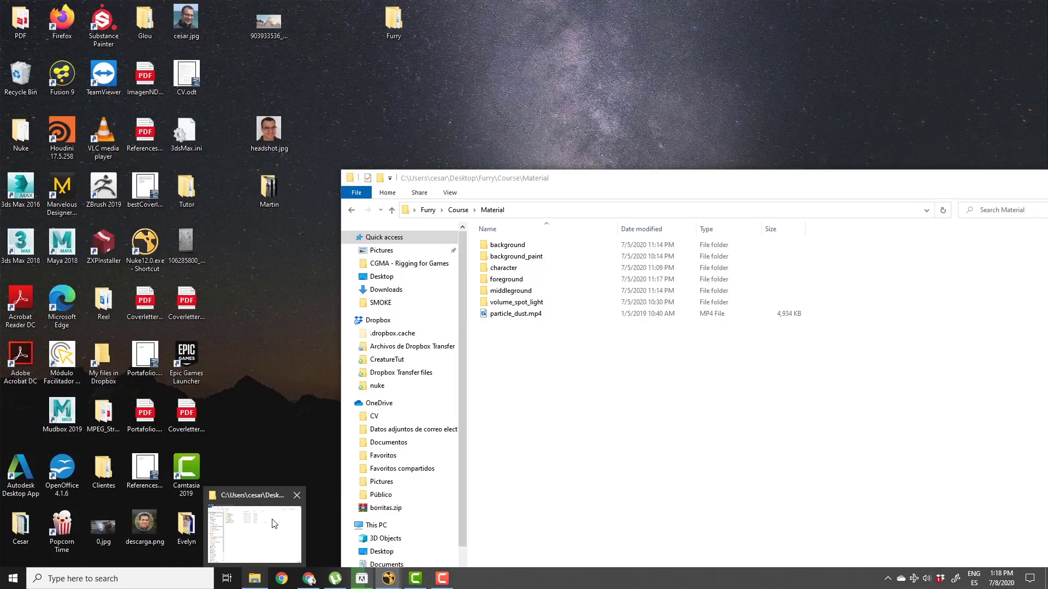
pyautogui.click(275, 525)
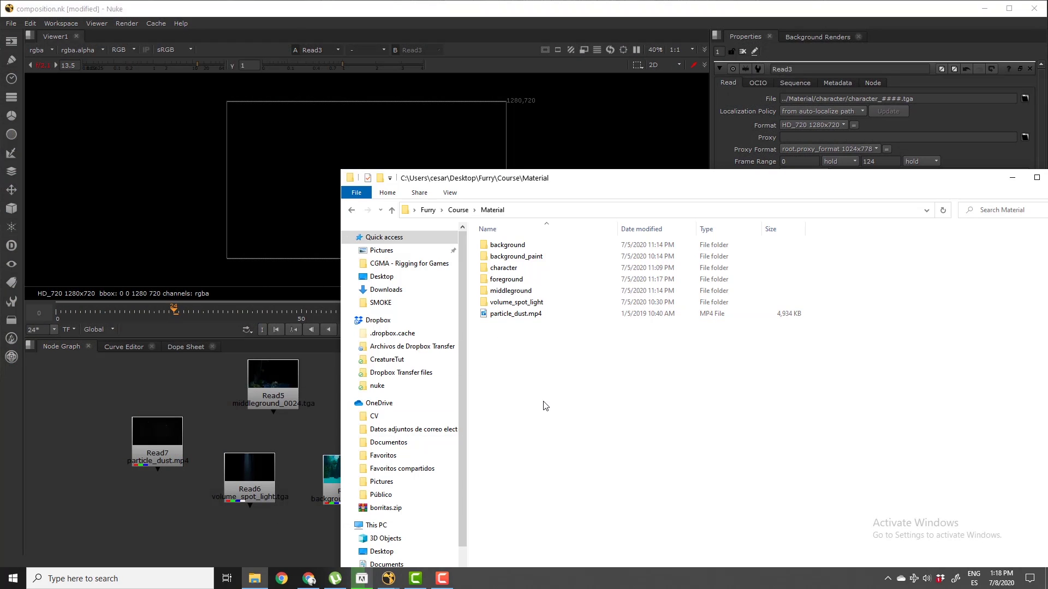
pyautogui.click(458, 210)
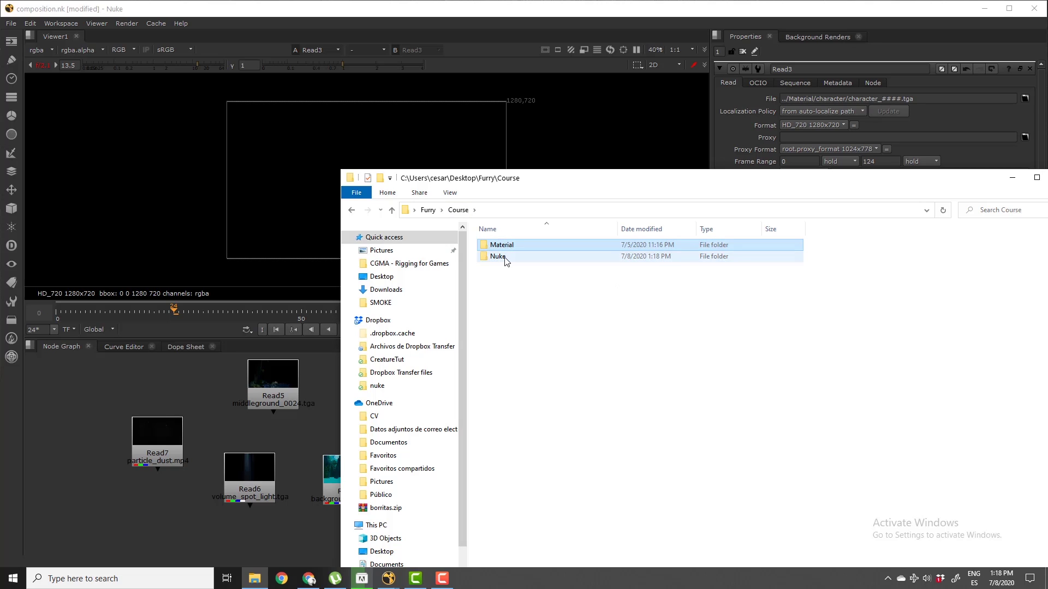
pyautogui.click(505, 259)
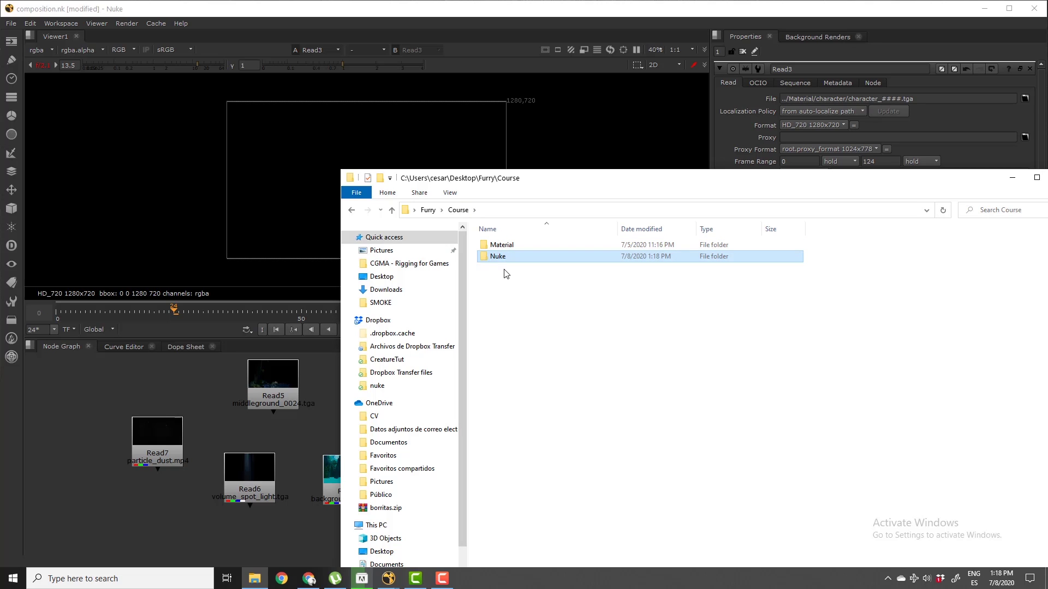
# Switch back to Nuke, display the foreground Read4 node in the viewer, and select the middleground Read5 node
pyautogui.click(323, 433)
pyautogui.scroll(4, 353, 505)
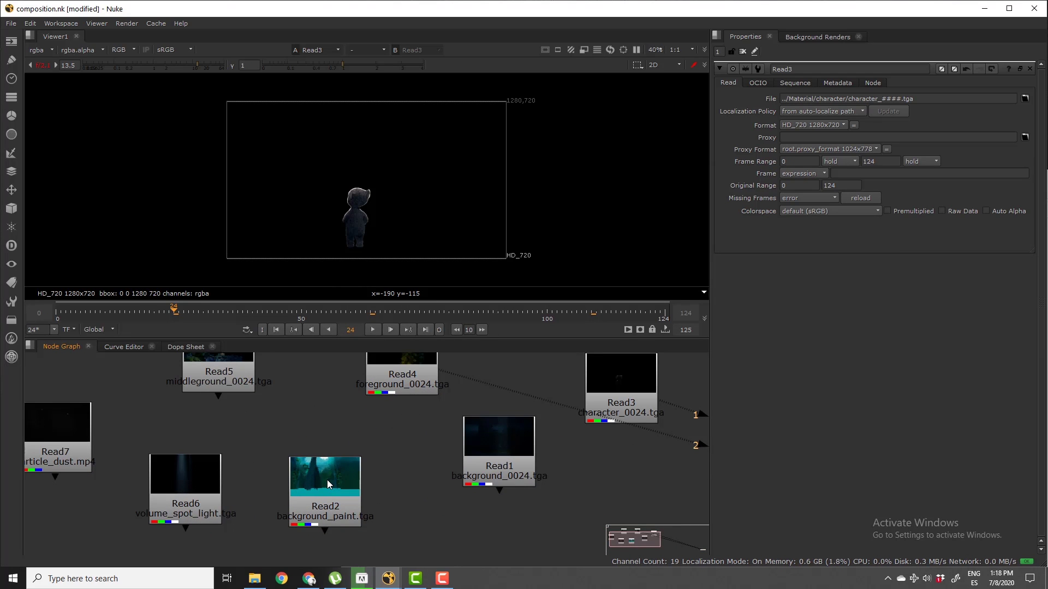
pyautogui.scroll(-3, 328, 481)
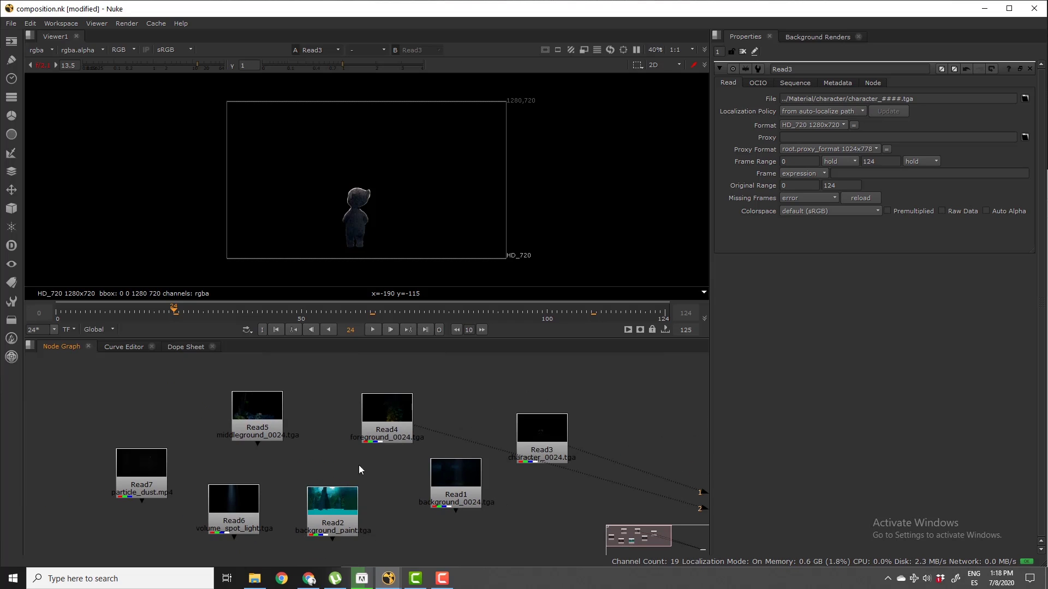
pyautogui.click(384, 424)
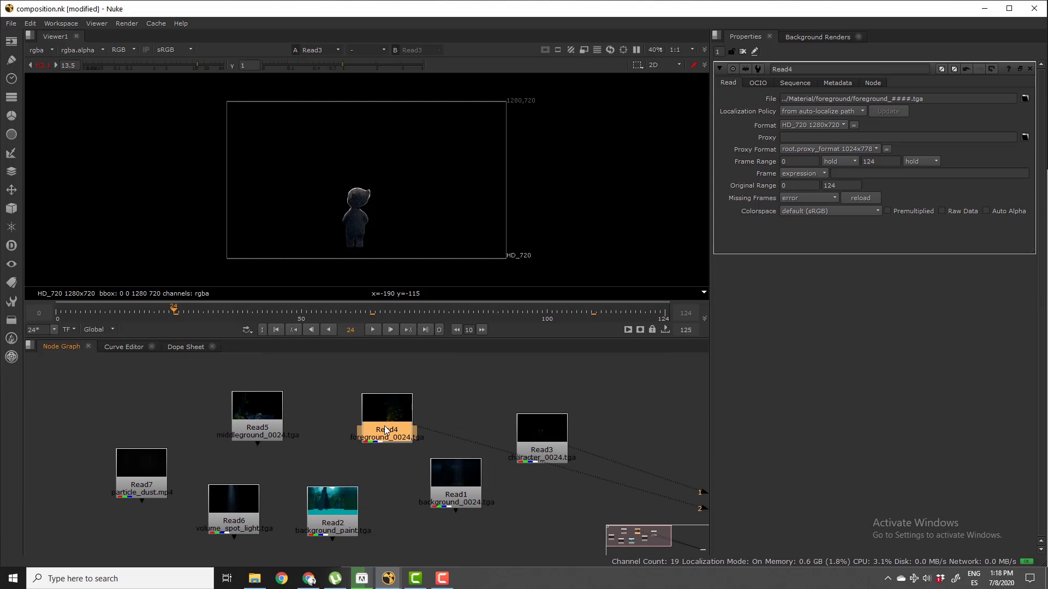
pyautogui.press('1')
pyautogui.moveTo(386, 434); pyautogui.dragTo(366, 444, button='middle')
pyautogui.click(233, 425)
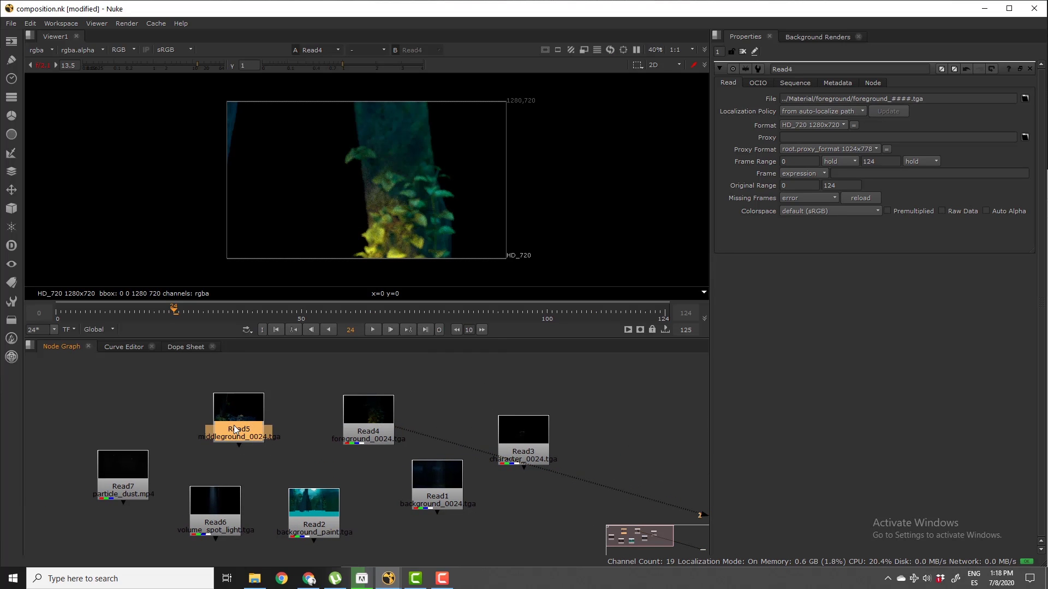